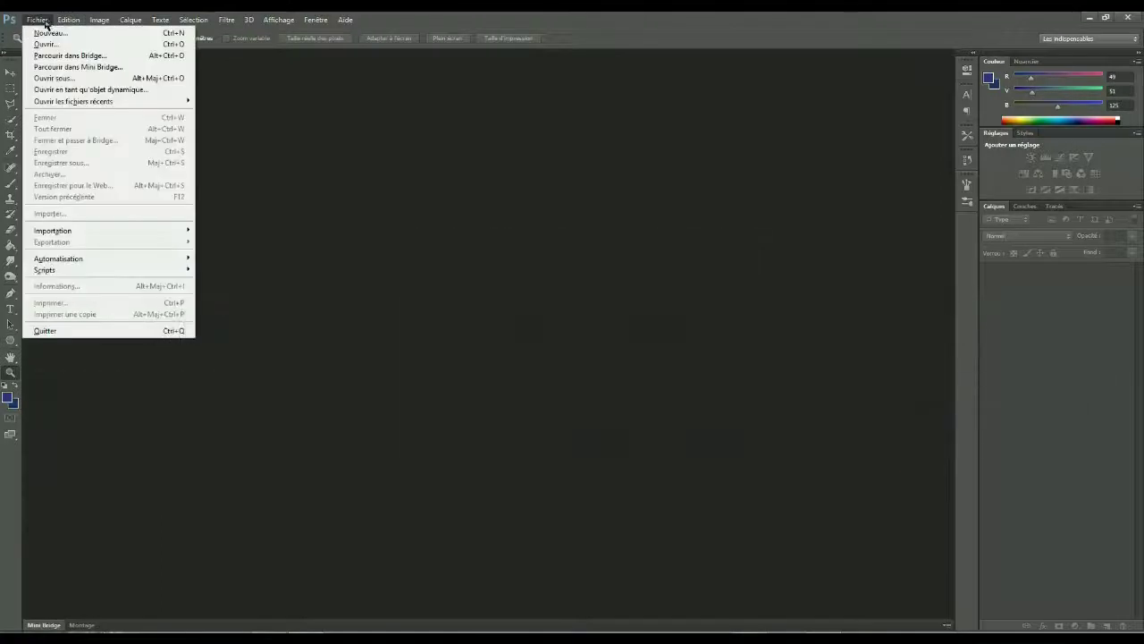
- Open the recent file albert_einstein_by_zuzahin.jpg and convert its background into a layer named PHOTO ORIGINALE
mouse_move(94, 100)
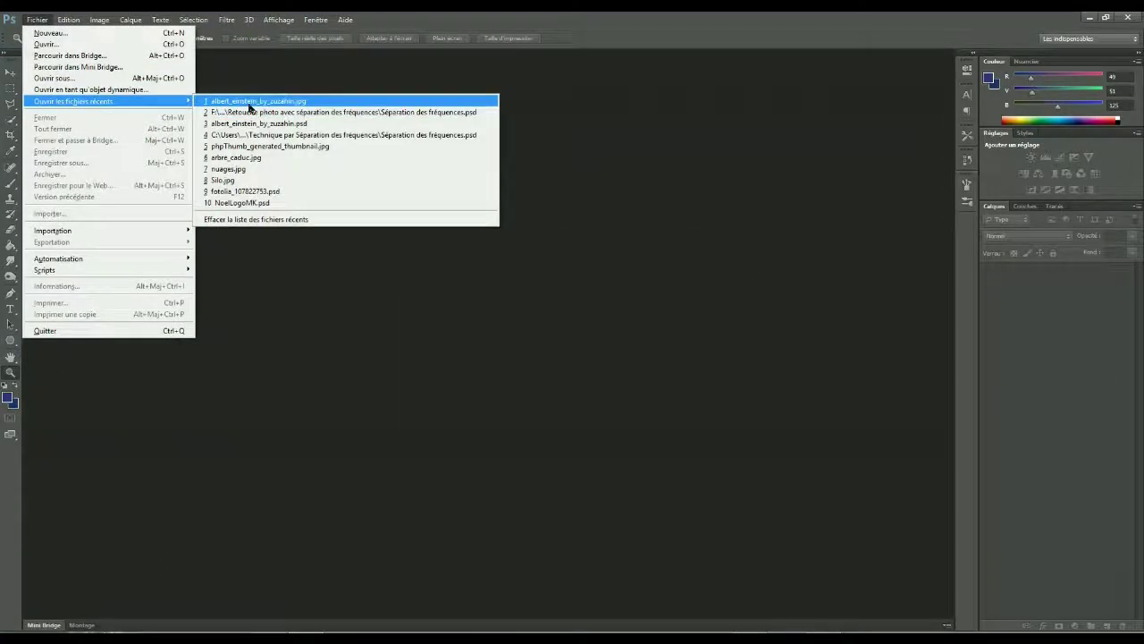
click(255, 102)
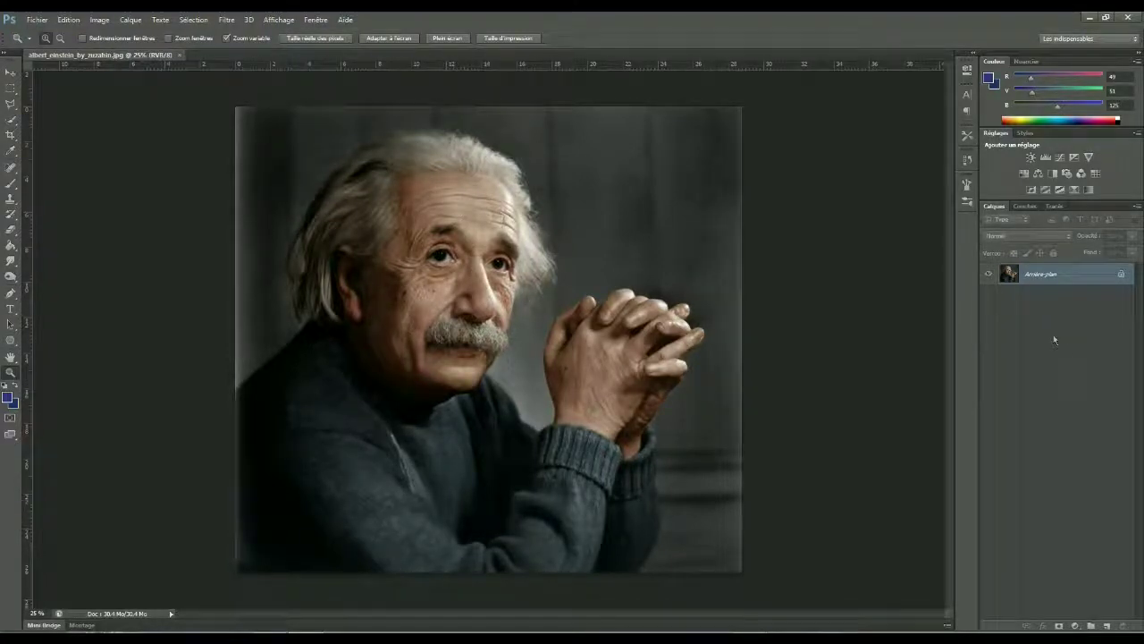
double_click(1049, 279)
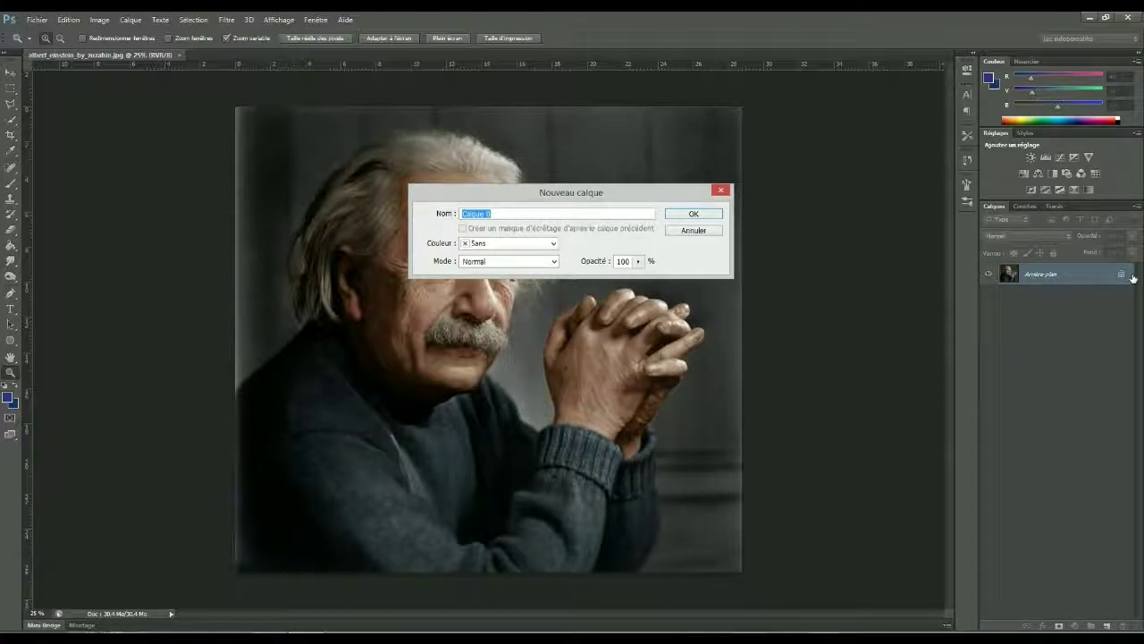
text(PHOTO ORIGINALE)
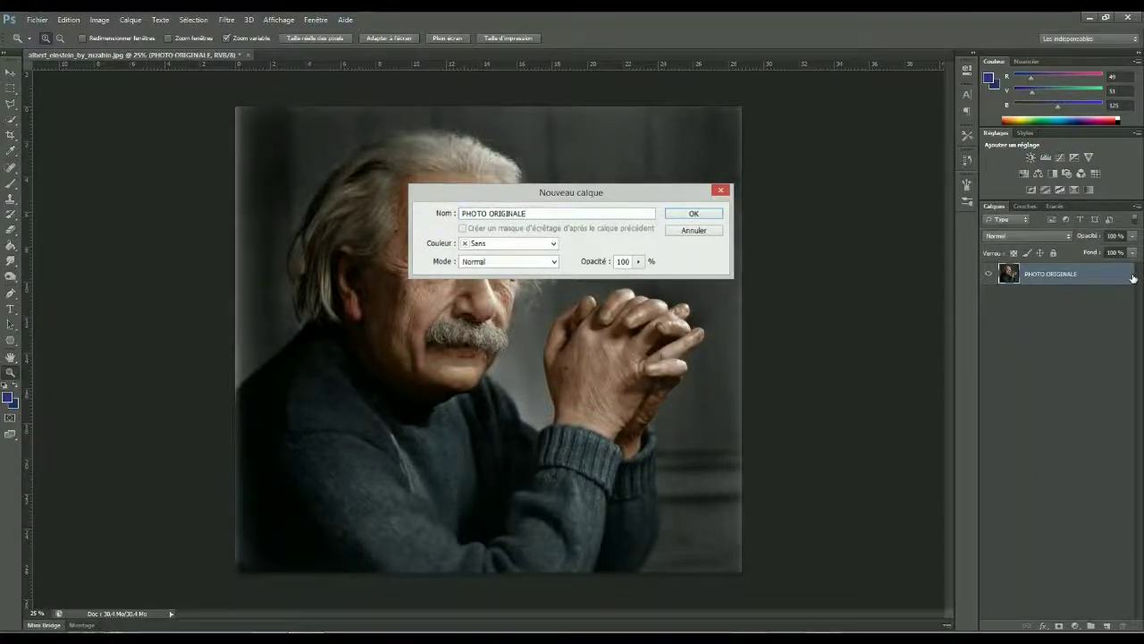
key(Return)
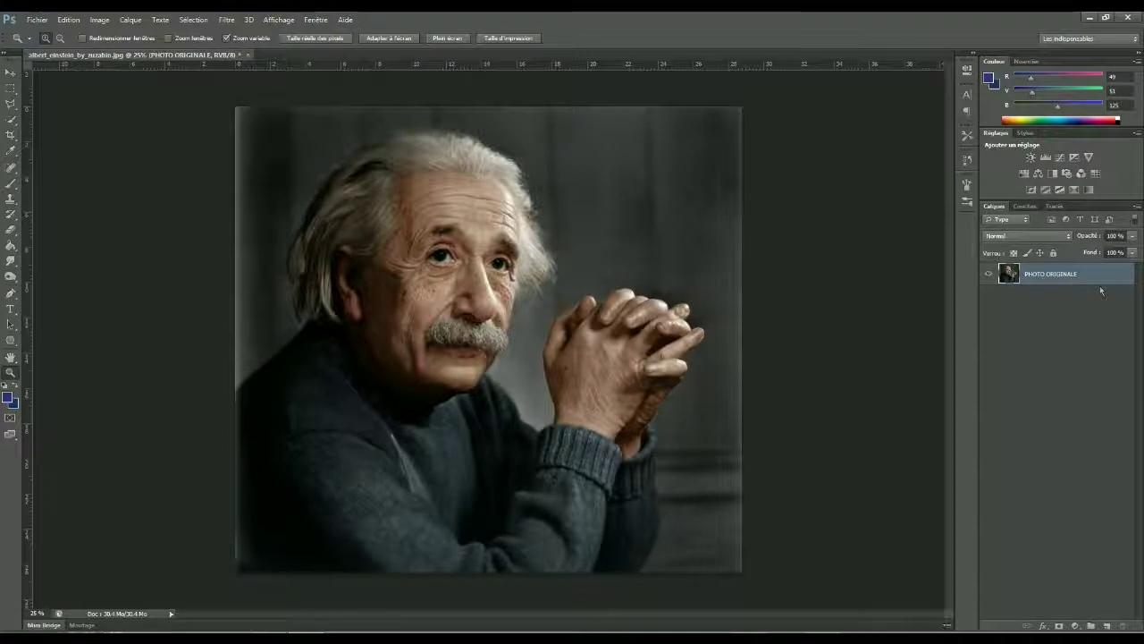
- Duplicate the PHOTO ORIGINALE layer twice and group the two copies under the name SPLIT FREQUENCY
key(ctrl+j)
key(ctrl+j)
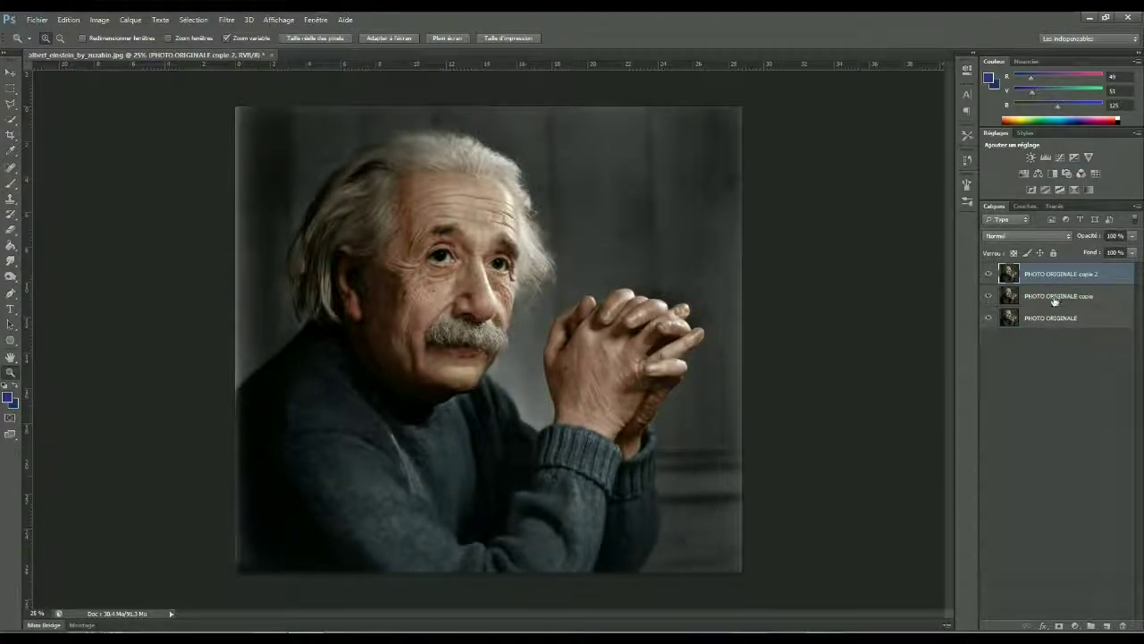
shift+click(1054, 300)
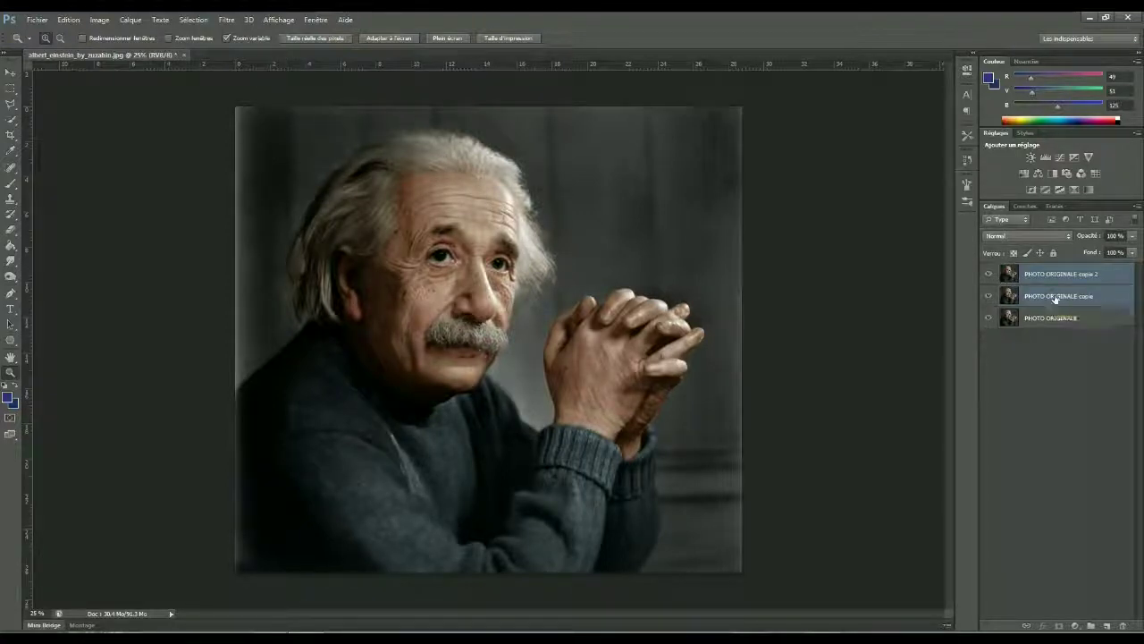
key(ctrl+g)
double_click(1041, 270)
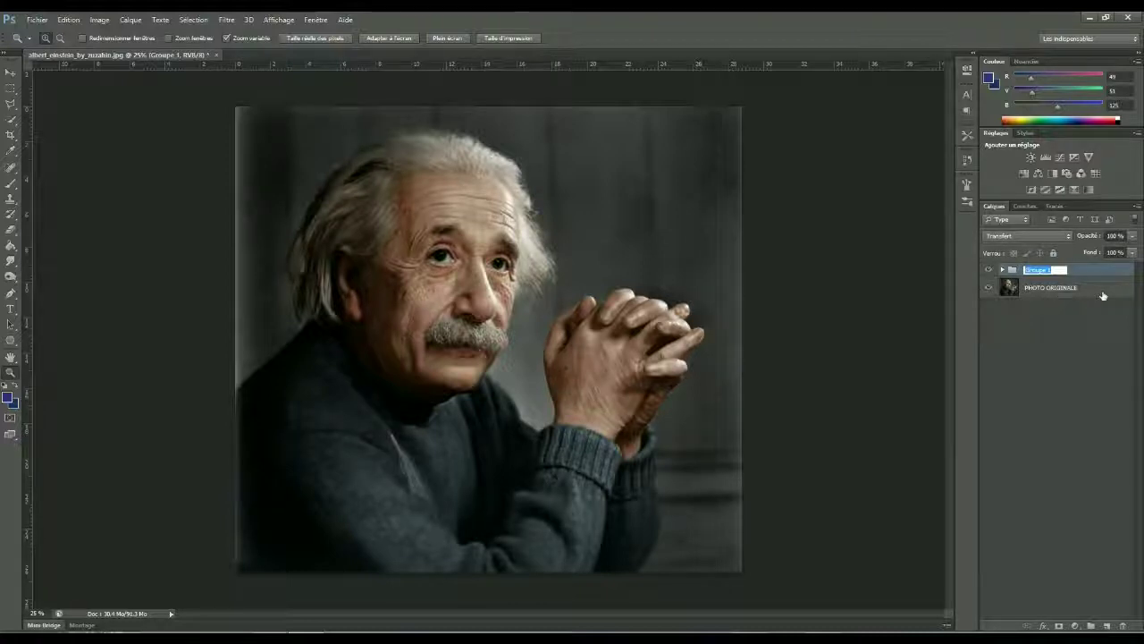
text(SPLIT FREQUENCY)
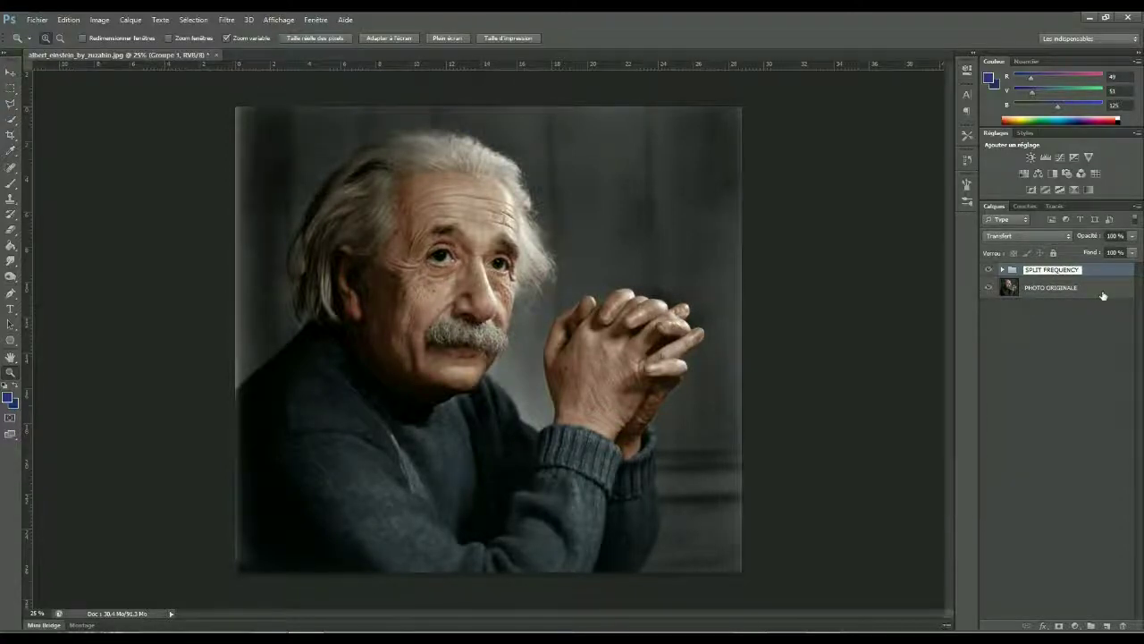
key(Return)
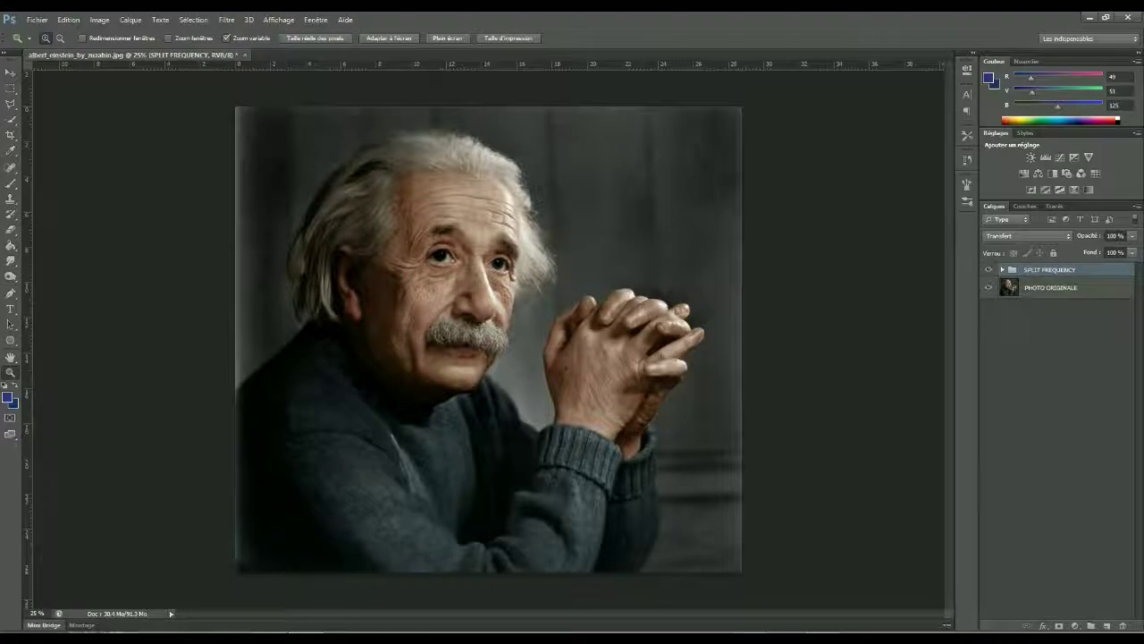
- Save the document as the Photoshop file Séparation des fréquences.psd with maximised compatibility
click(37, 19)
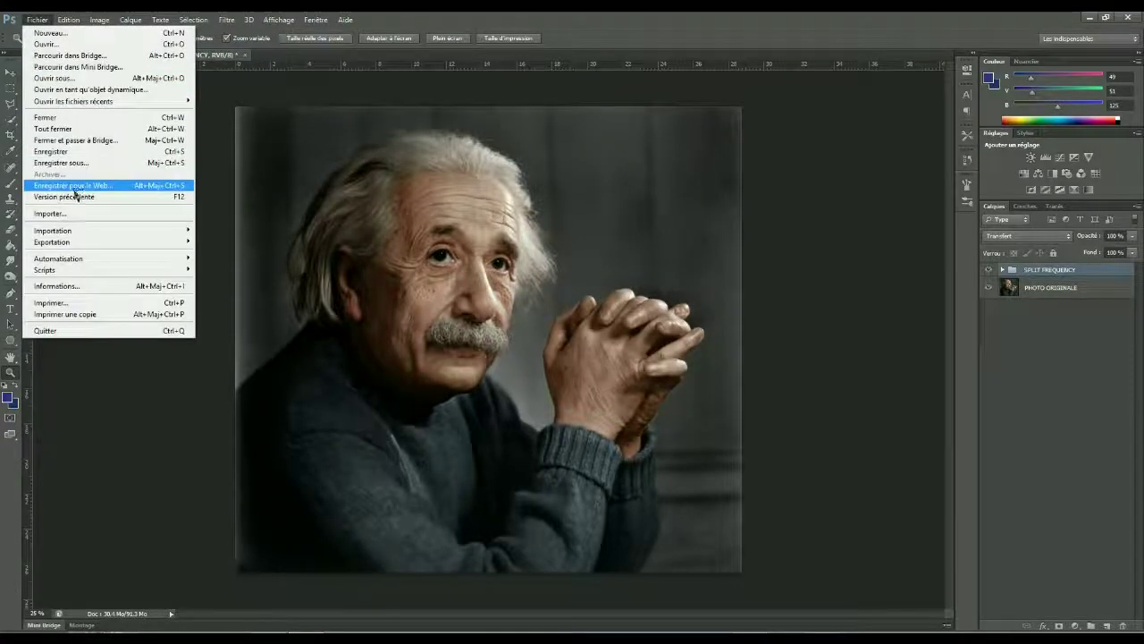
click(97, 169)
click(375, 145)
click(377, 418)
drag(383, 413, 338, 415)
key(BackSpace)
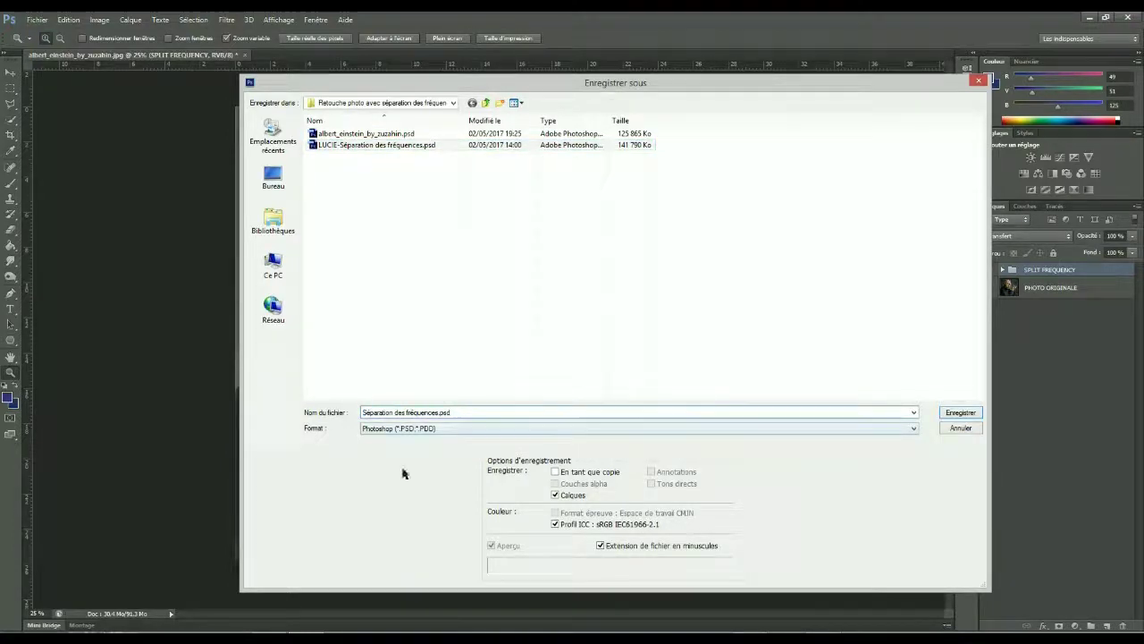
click(961, 414)
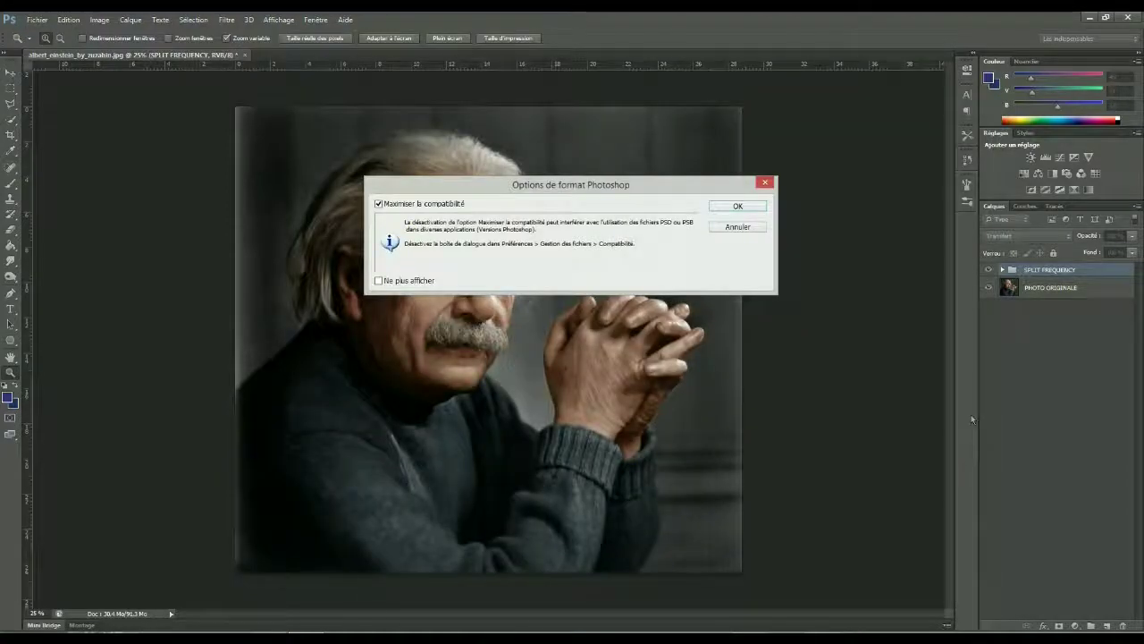
click(738, 206)
- Hide the upper photo copy inside the SPLIT FREQUENCY group and rename the lower copy COULEUR
click(873, 268)
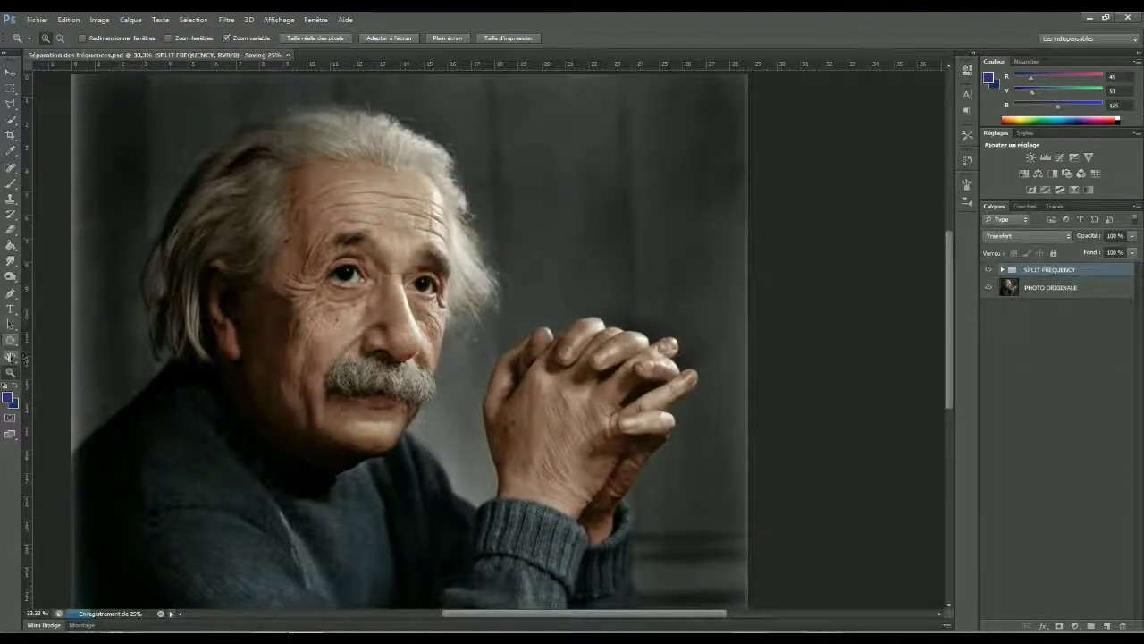
click(11, 357)
double_click(11, 356)
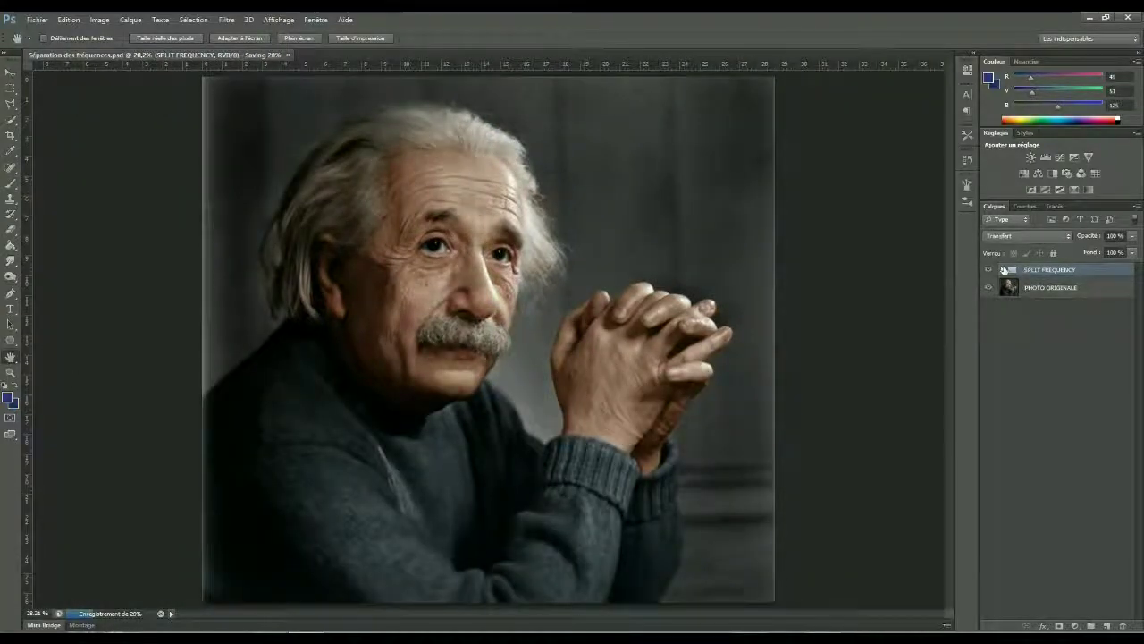
click(1002, 269)
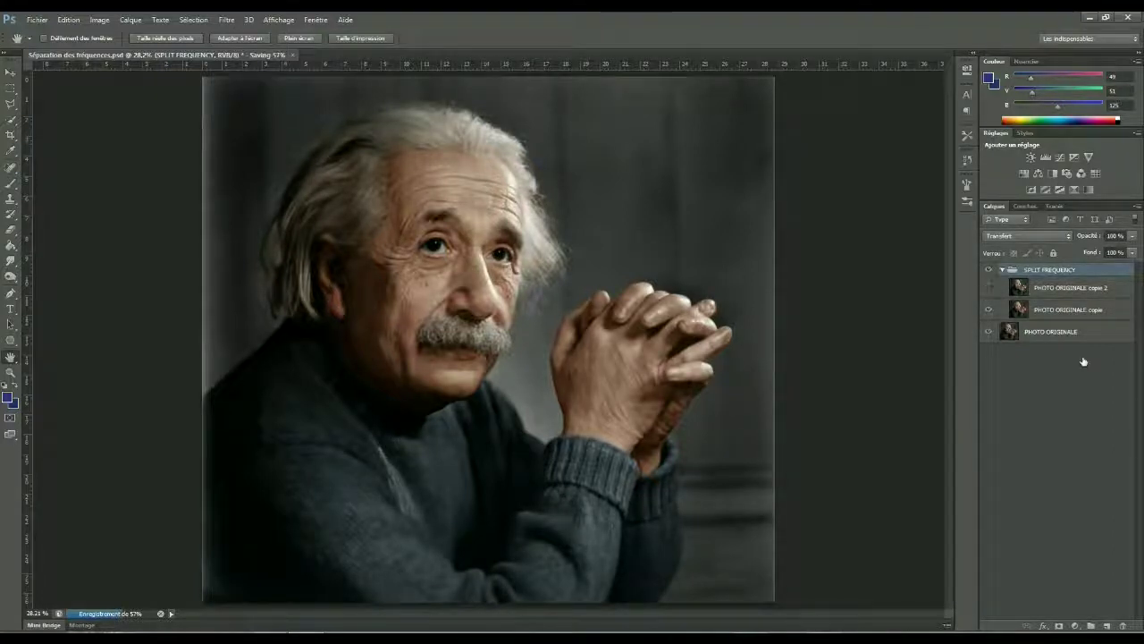
click(1050, 311)
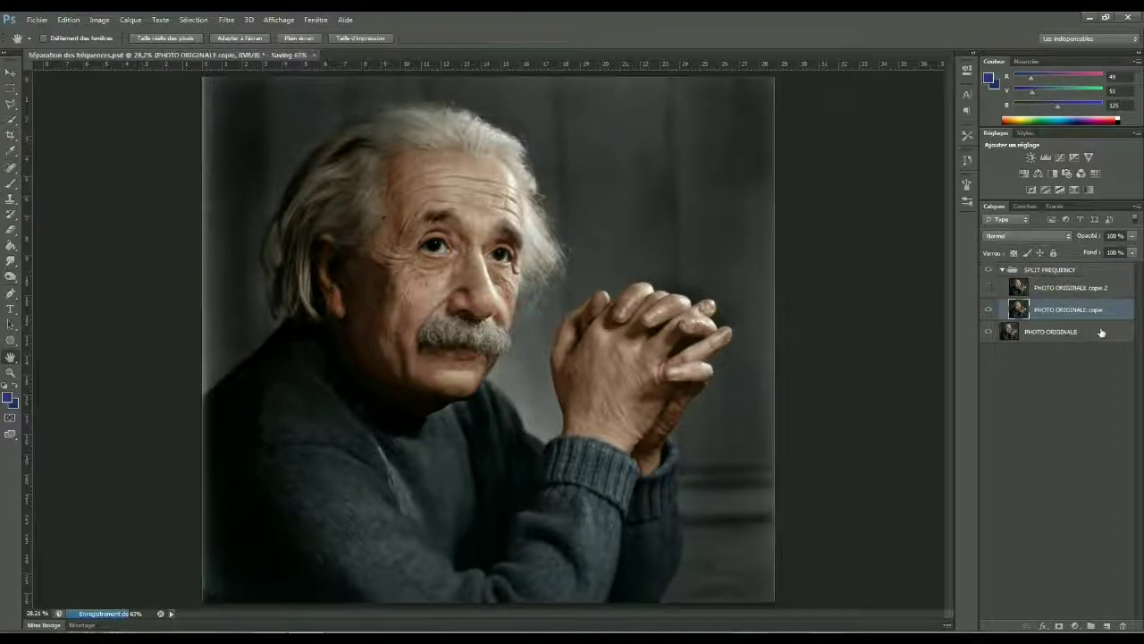
double_click(1077, 310)
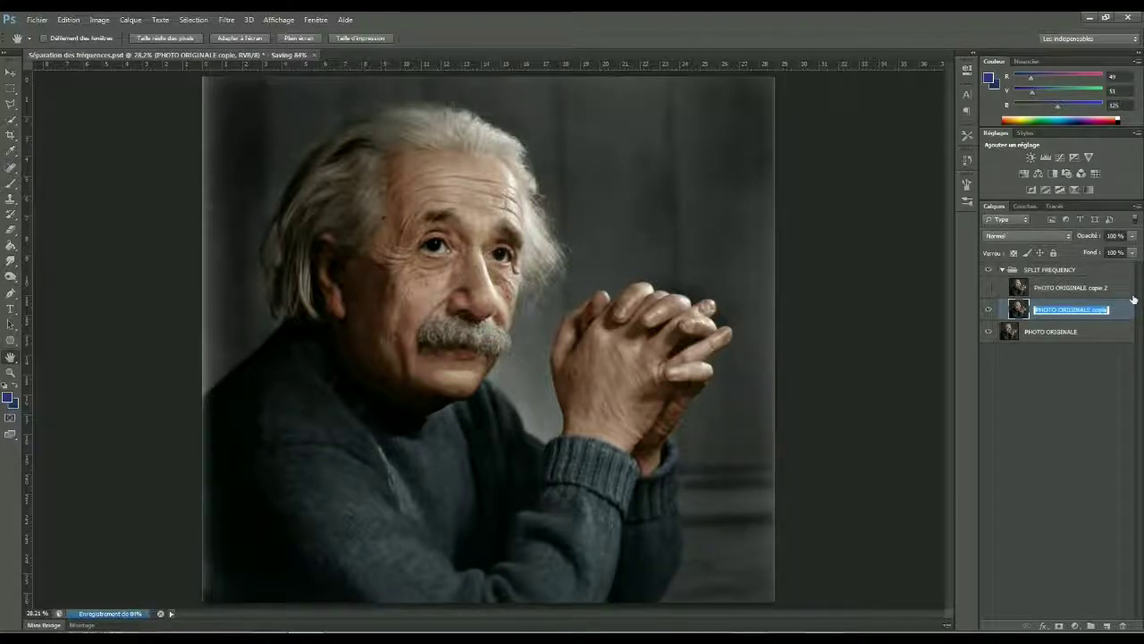
text(COULEUR)
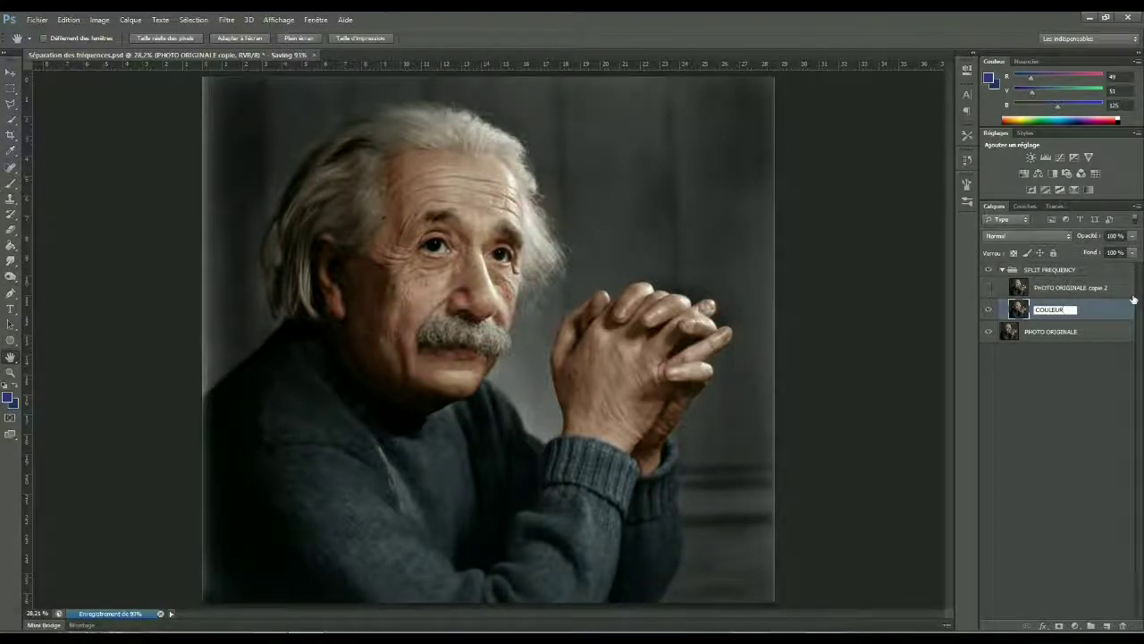
key(Return)
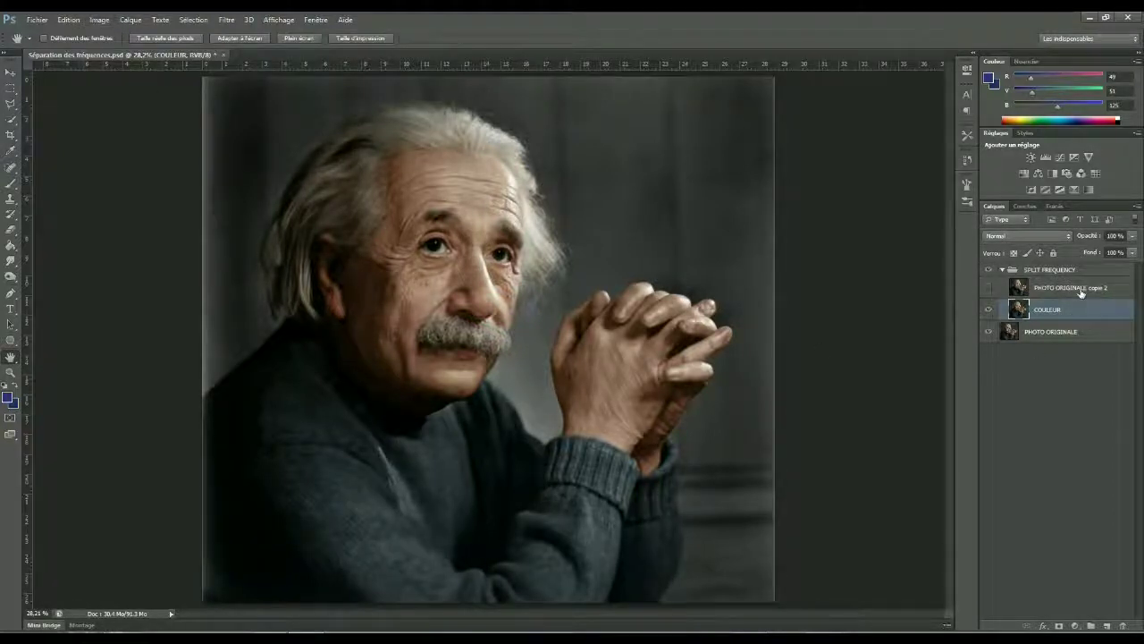
- Rename the upper photo copy in the SPLIT FREQUENCY group TEXTURE
double_click(1081, 288)
text(TEXTURE)
key(Return)
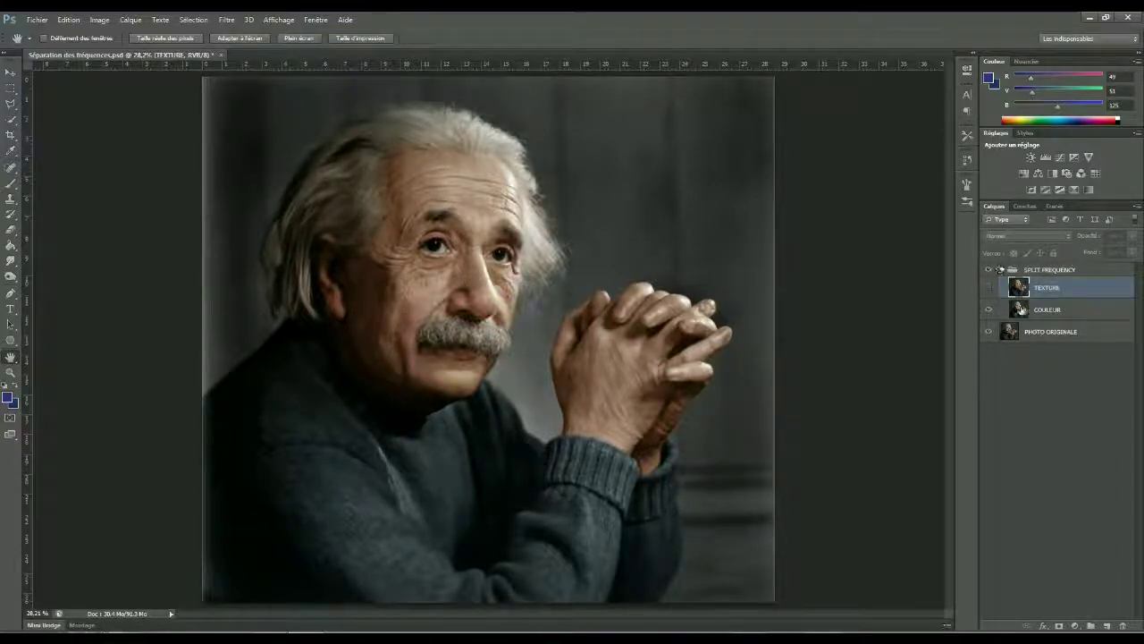
- Apply a Gaussian blur (Flou gaussien) with a radius of 15 pixels to the COULEUR layer
click(1034, 314)
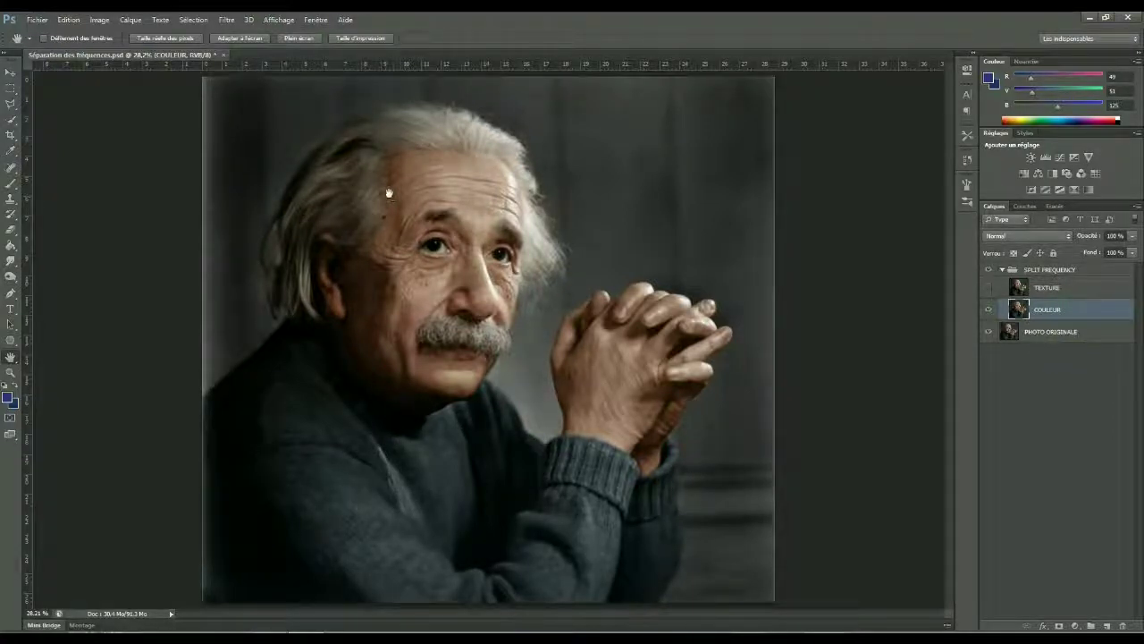
click(226, 20)
mouse_move(280, 140)
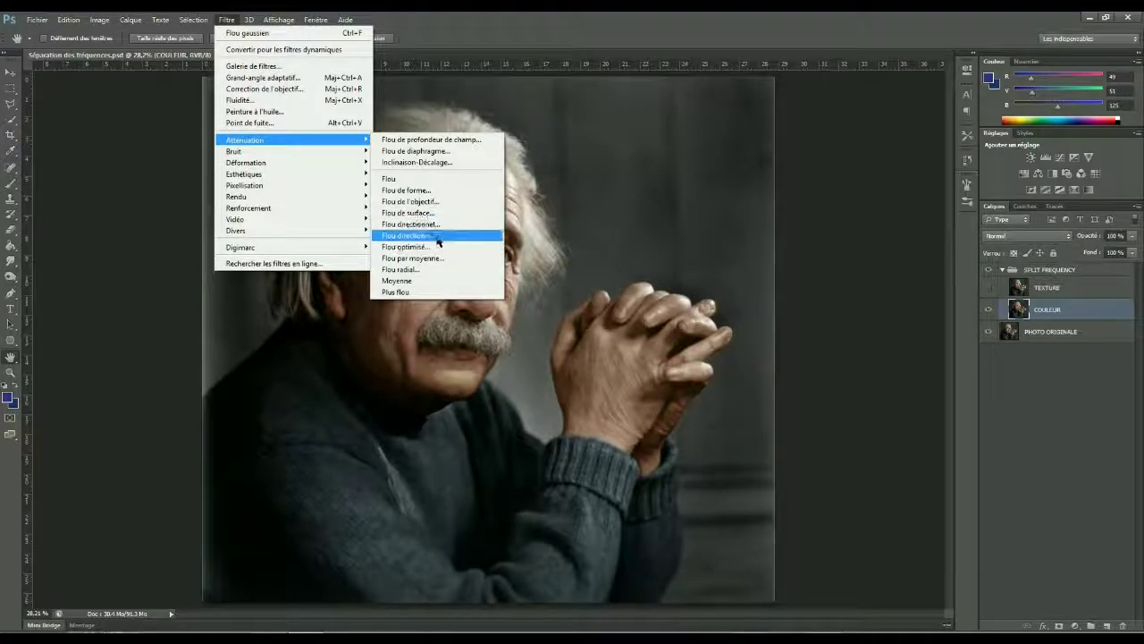
click(436, 235)
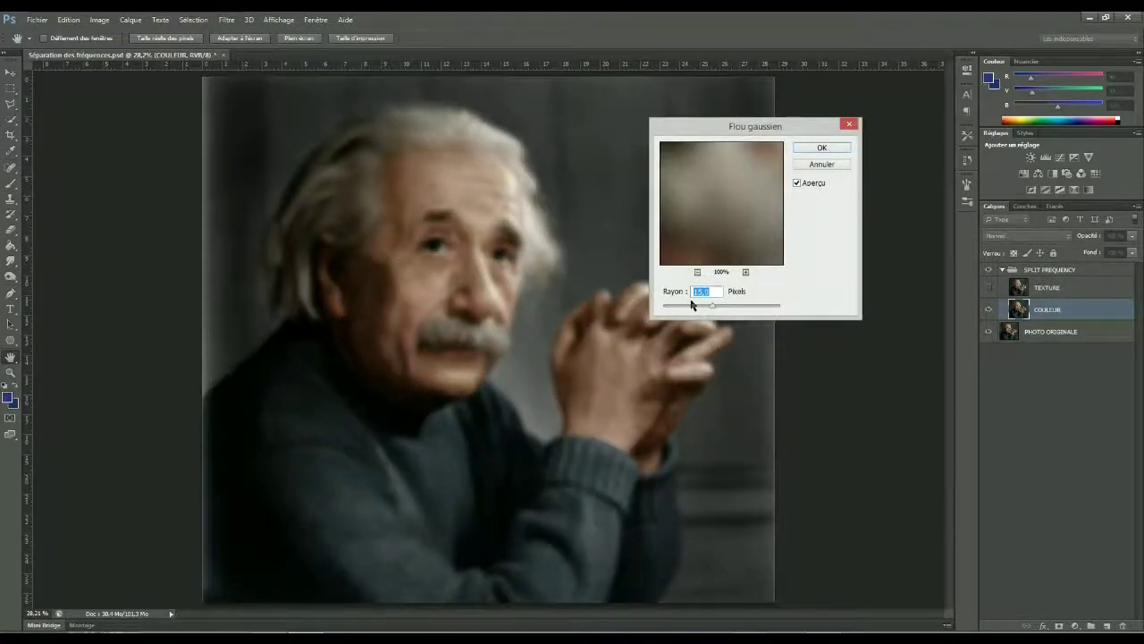
mouse_move(711, 190)
mouse_down()
mouse_move(713, 212)
mouse_move(736, 194)
mouse_move(728, 207)
mouse_move(701, 202)
mouse_up()
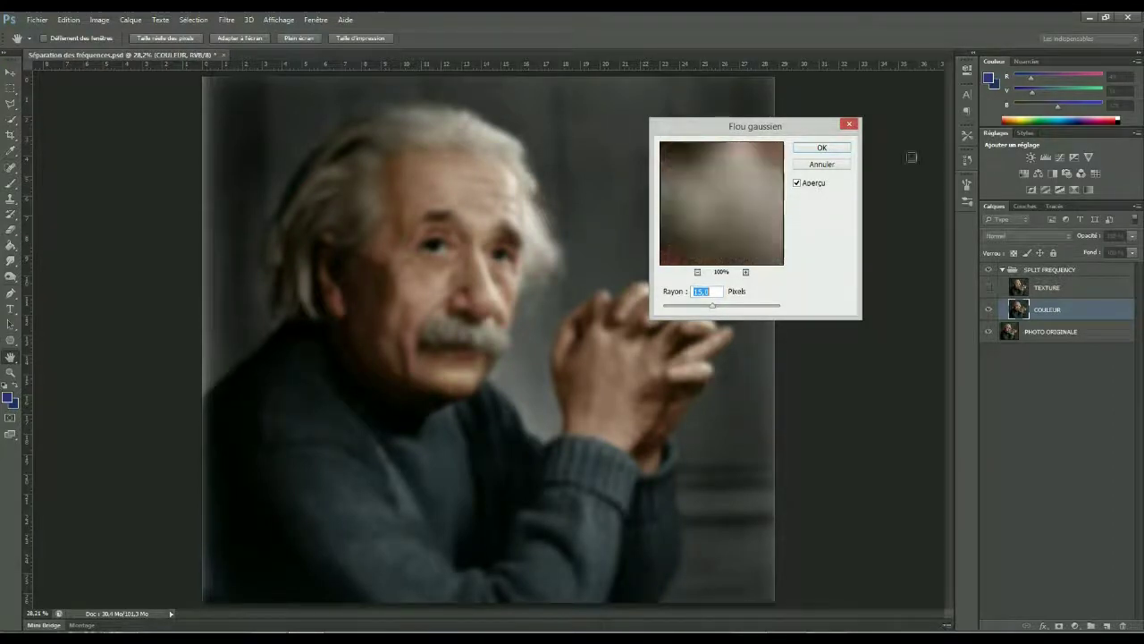
click(822, 148)
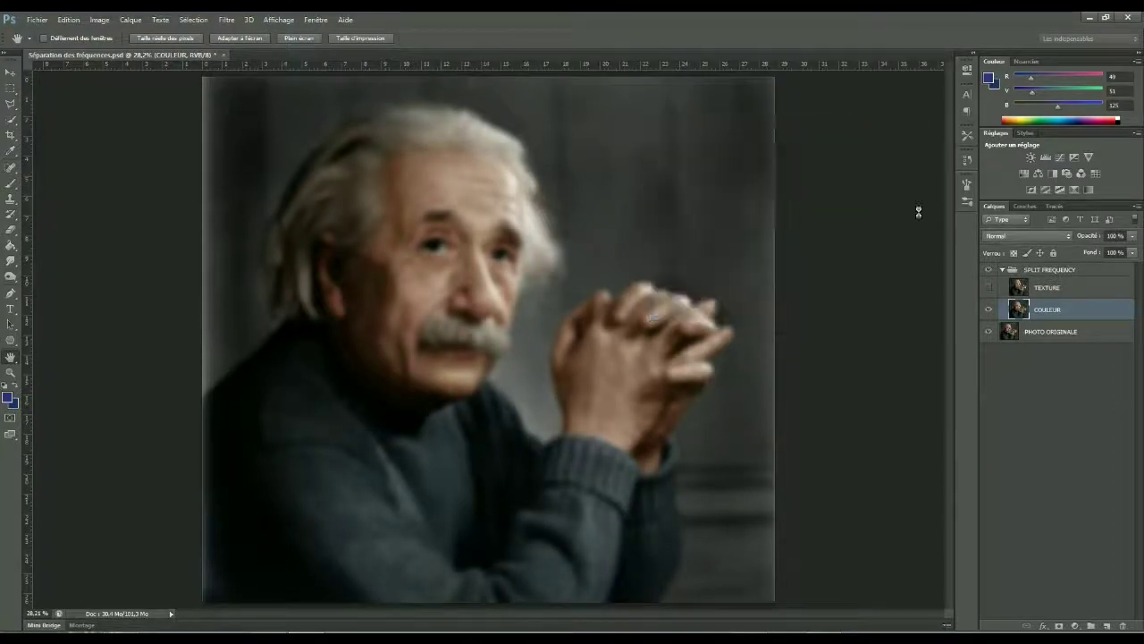
- Show the TEXTURE layer and use Apply Image on it with the COULEUR layer, operation Soustraction, scale 2 and offset 128
click(1029, 287)
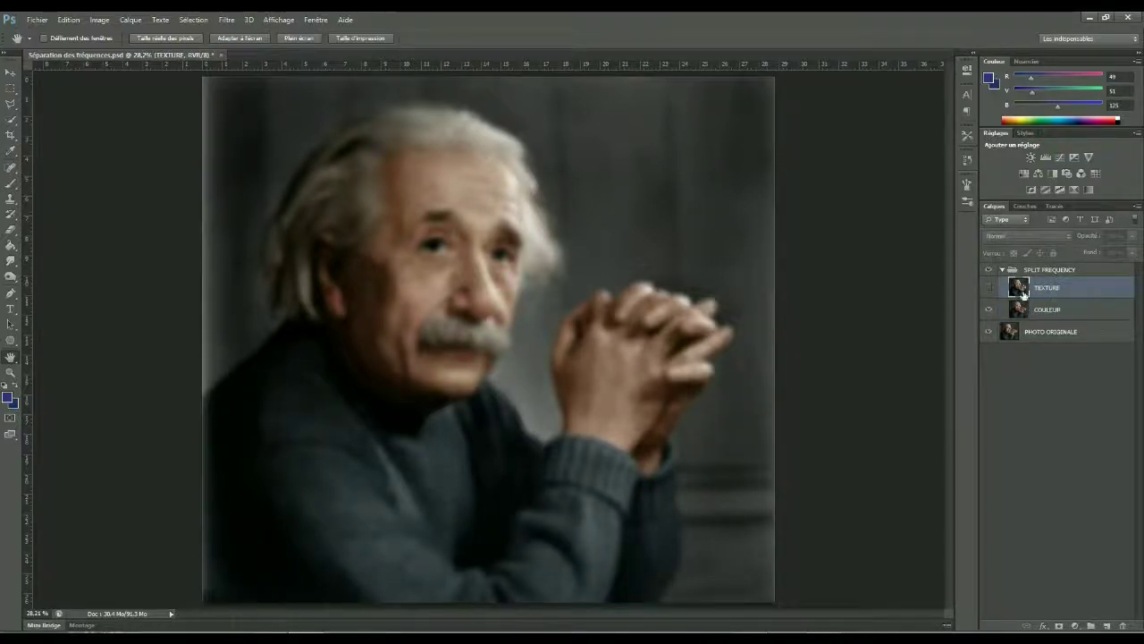
click(988, 288)
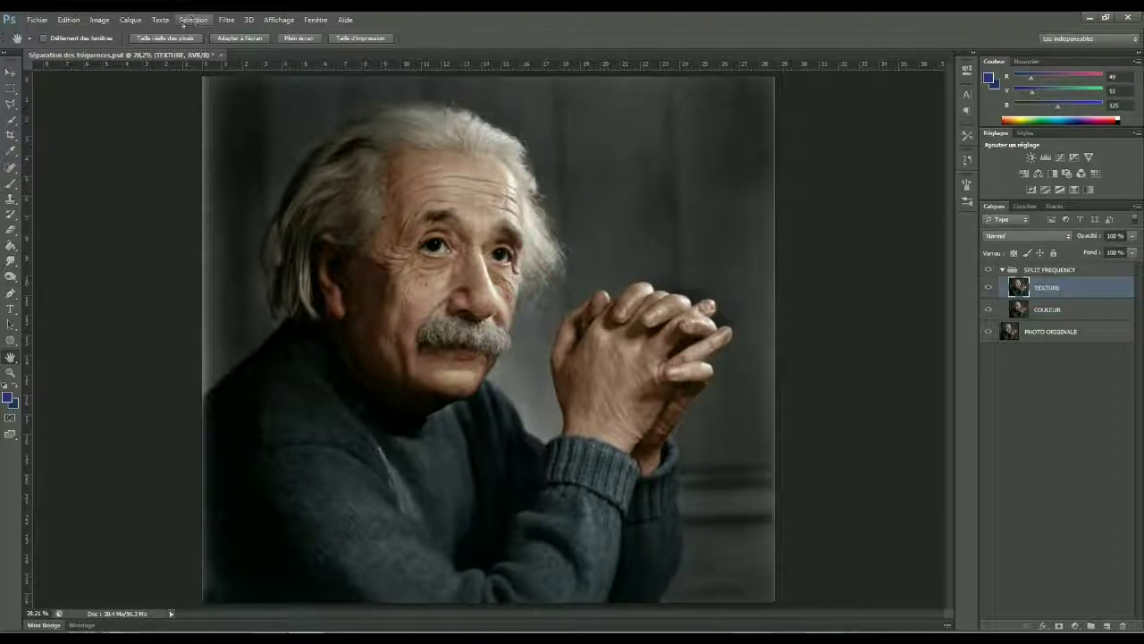
click(100, 20)
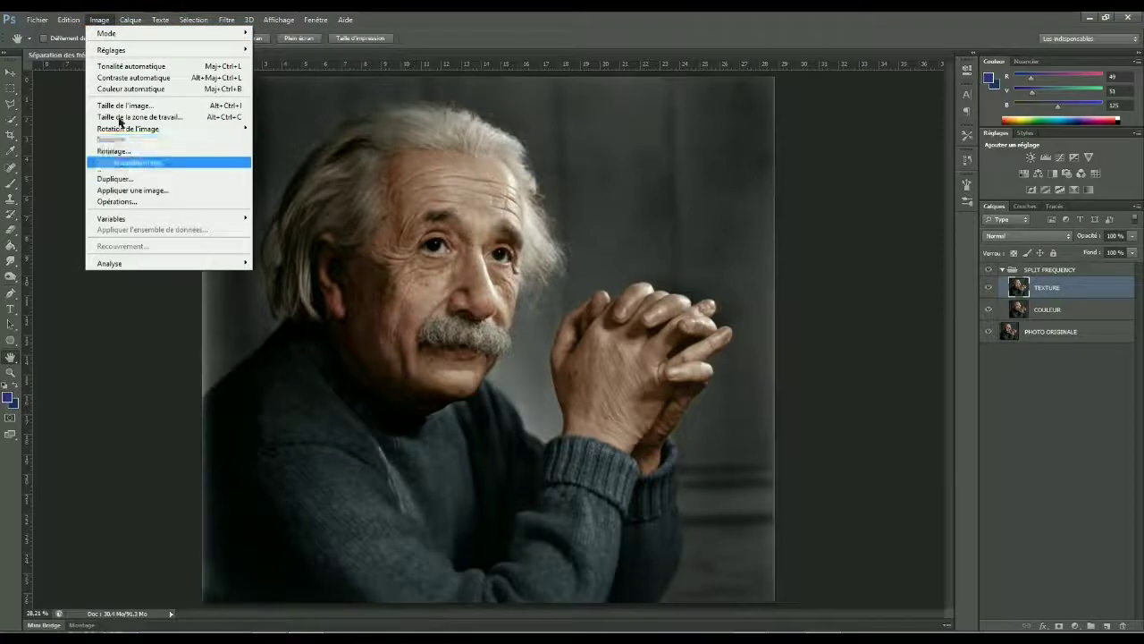
click(132, 190)
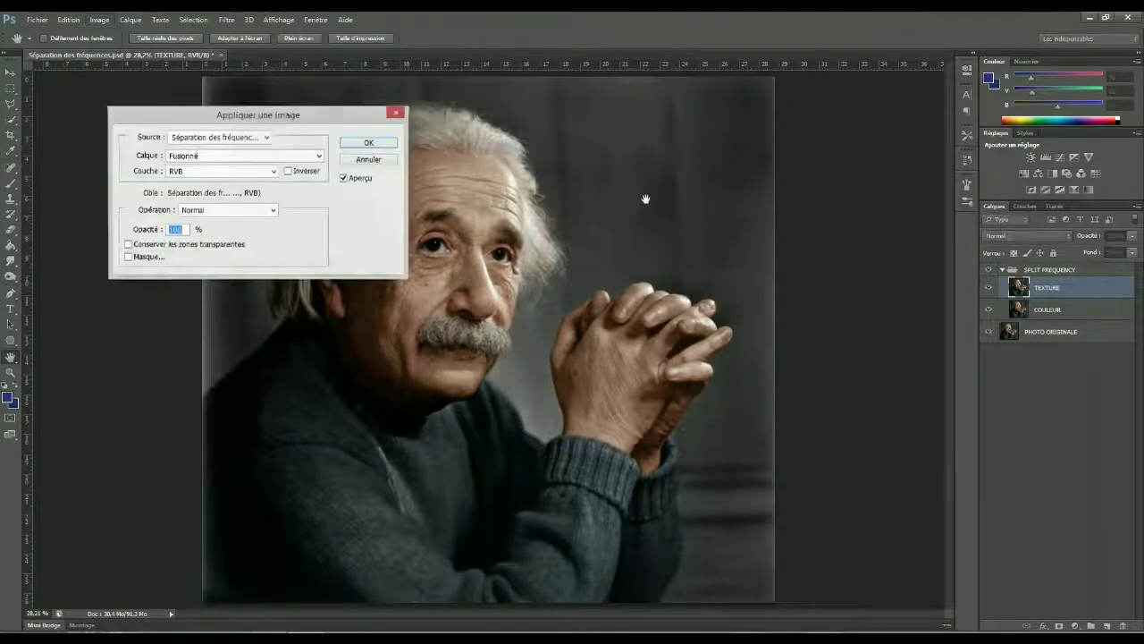
click(219, 158)
click(221, 199)
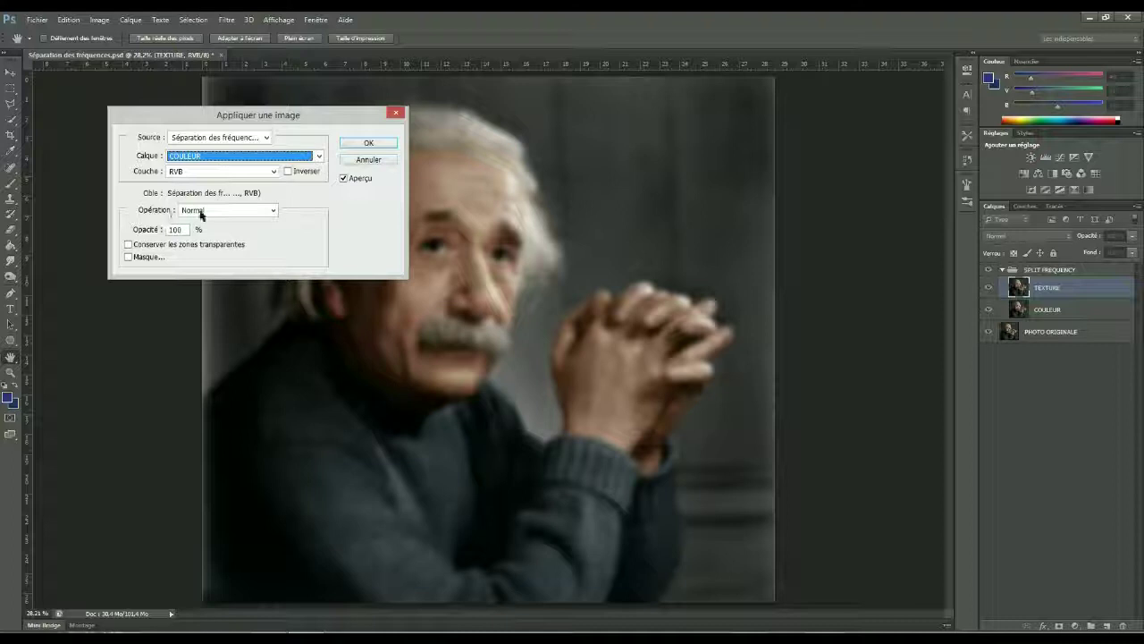
click(273, 211)
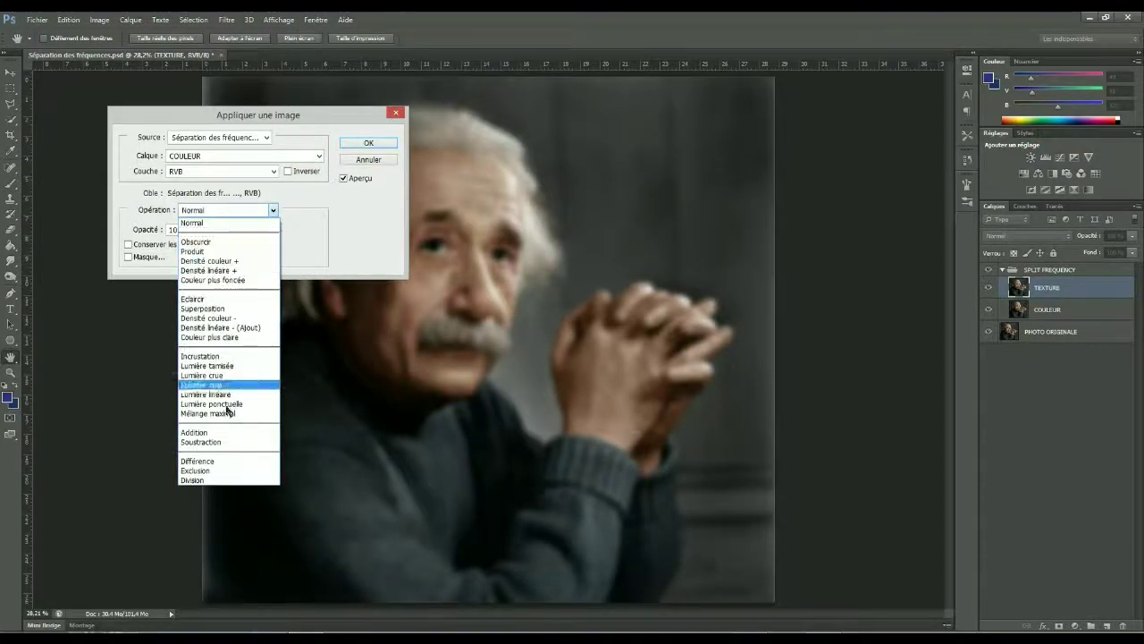
click(215, 443)
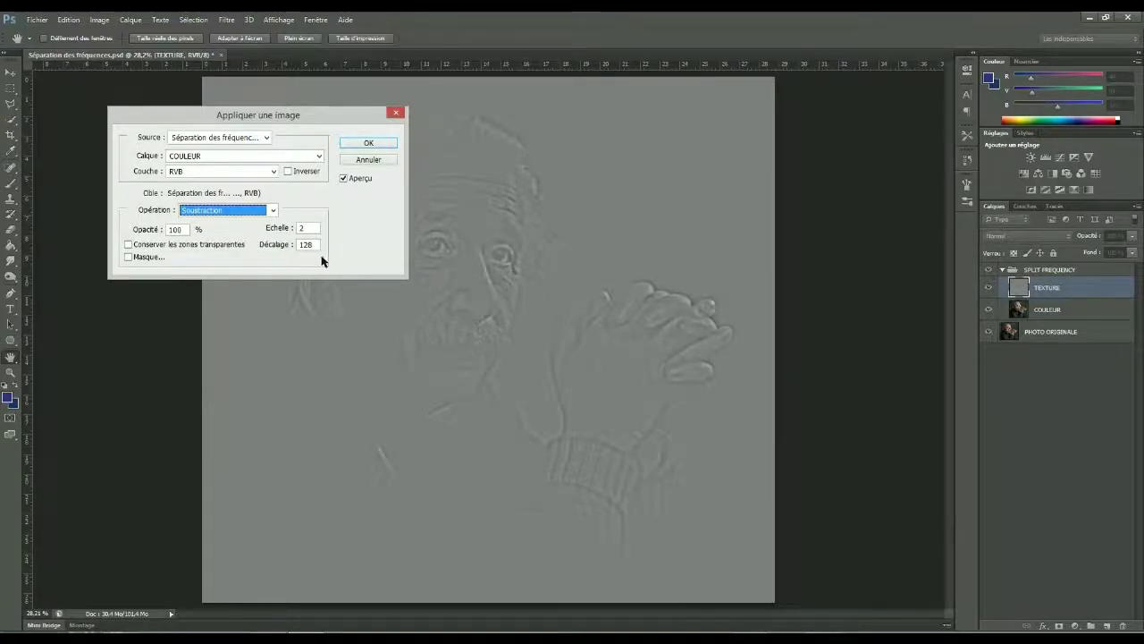
click(128, 256)
click(128, 256)
click(354, 146)
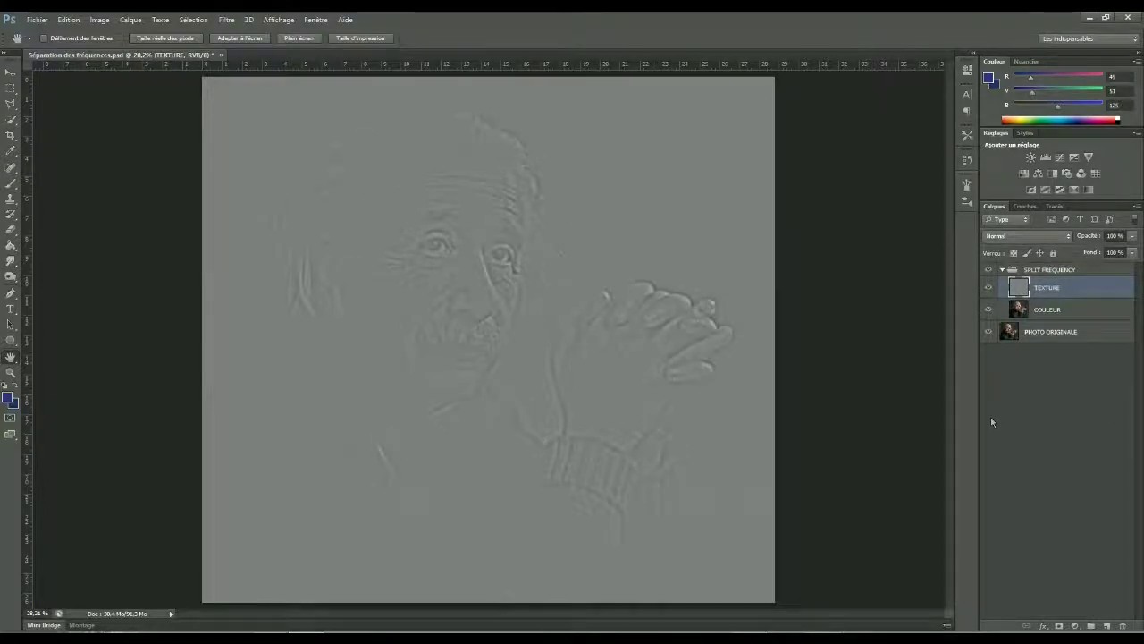
- Set the blend mode of the TEXTURE layer to Lumière linéaire
click(1053, 236)
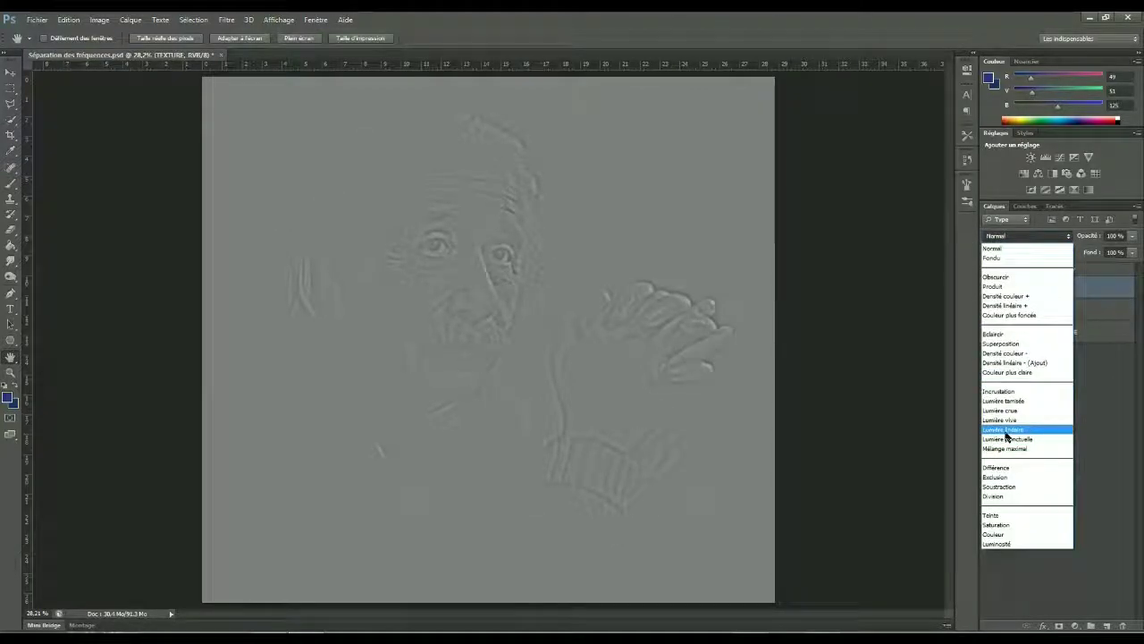
click(1005, 431)
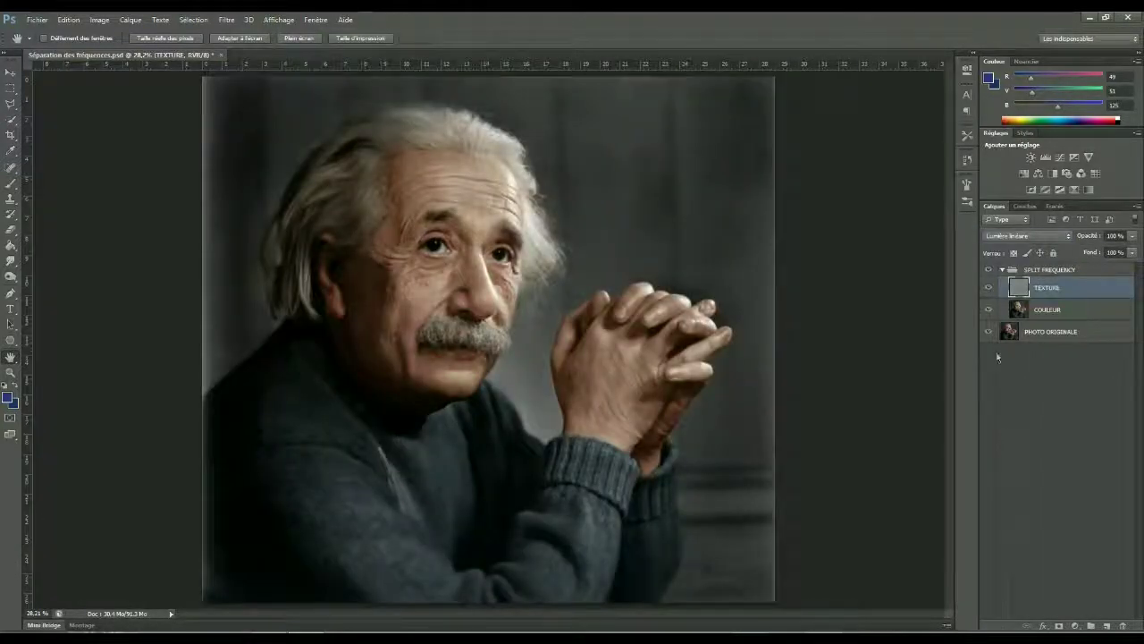
- Compare the portrait with and without the SPLIT FREQUENCY group, and check the layers inside the group
click(1002, 269)
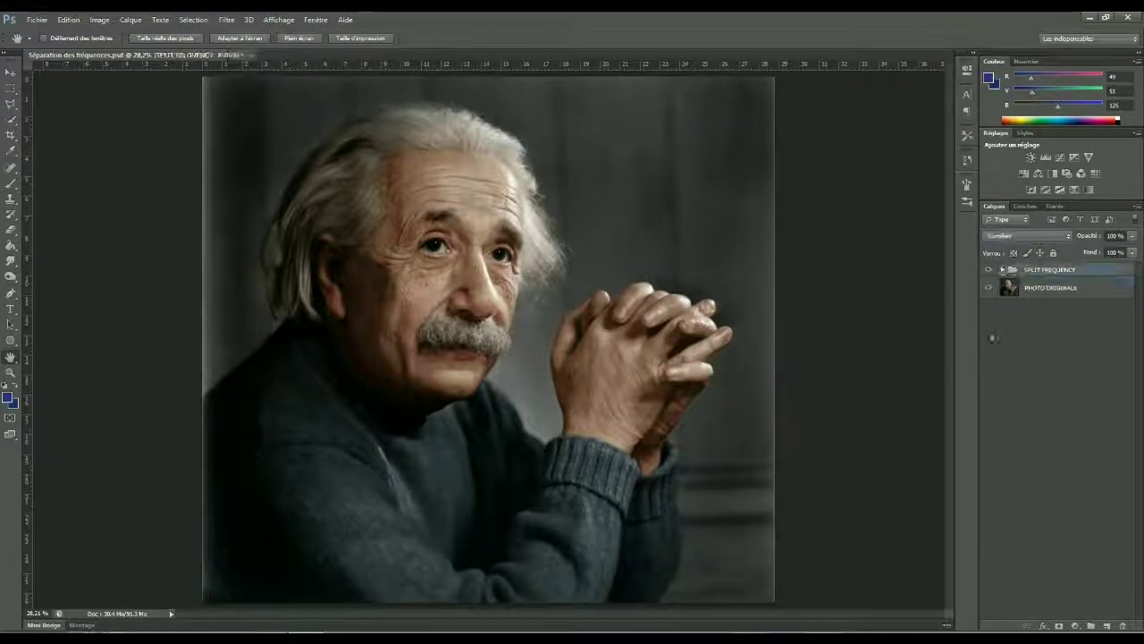
click(989, 270)
click(988, 270)
click(1003, 269)
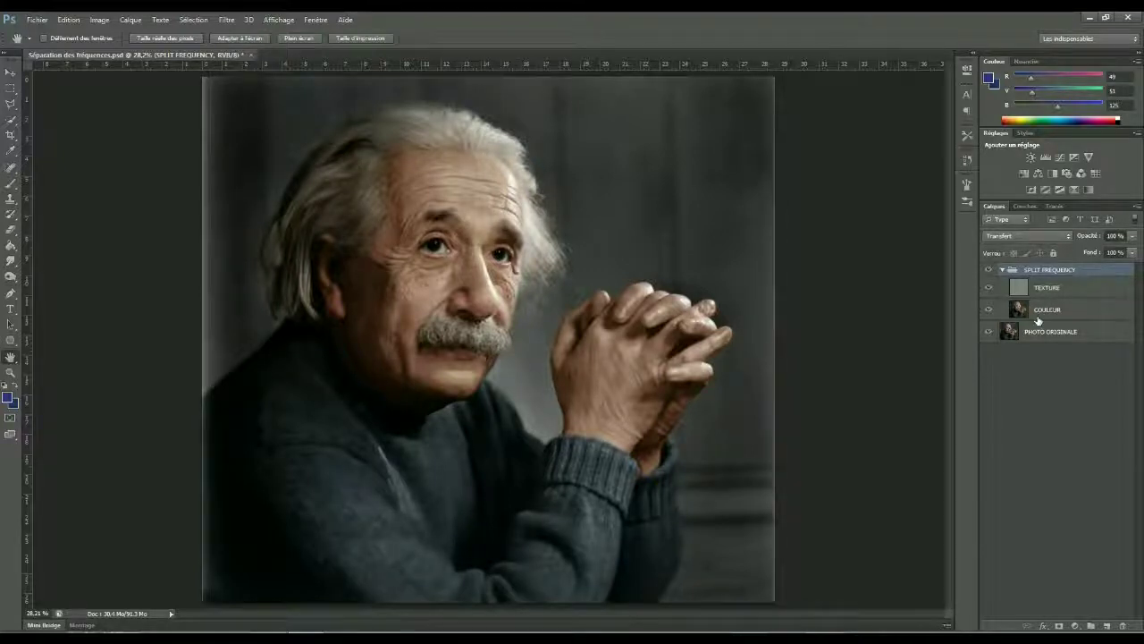
click(1002, 270)
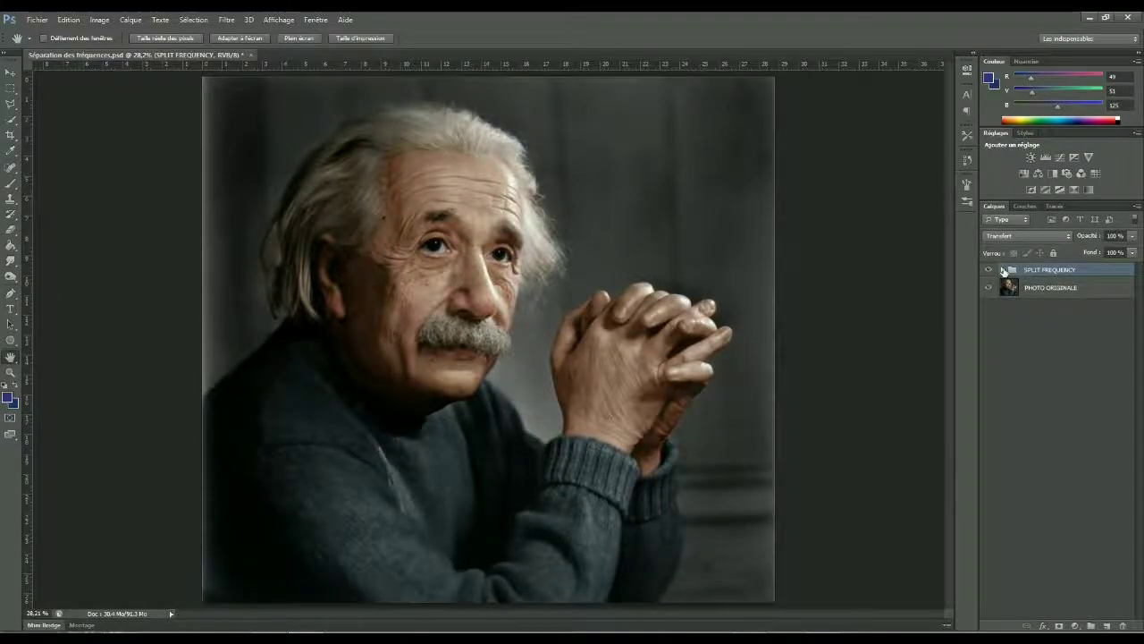
click(1003, 269)
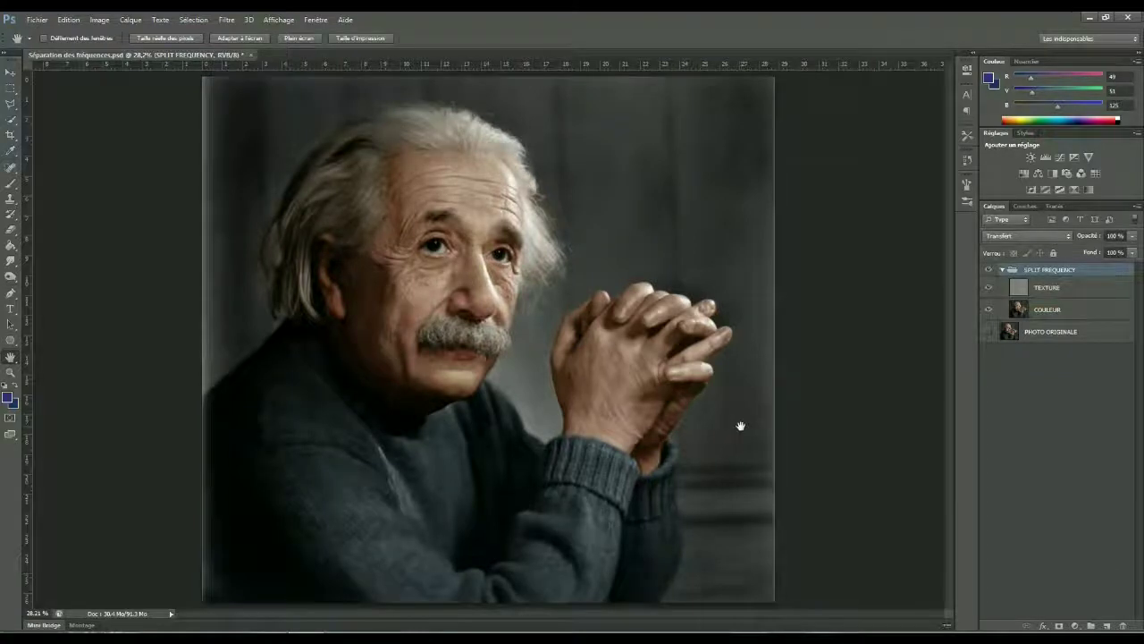
- On the TEXTURE layer, use the Clone Stamp to cover the left part of the uppermost forehead wrinkle with smooth skin texture
click(1050, 310)
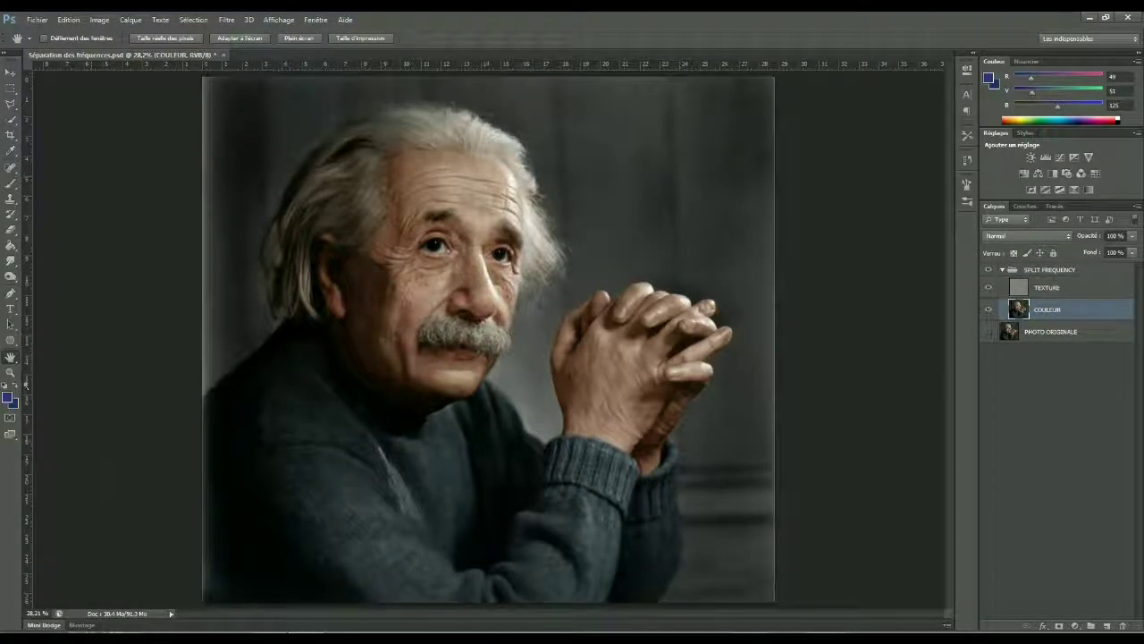
click(10, 372)
click(440, 180)
drag(440, 180, 440, 180)
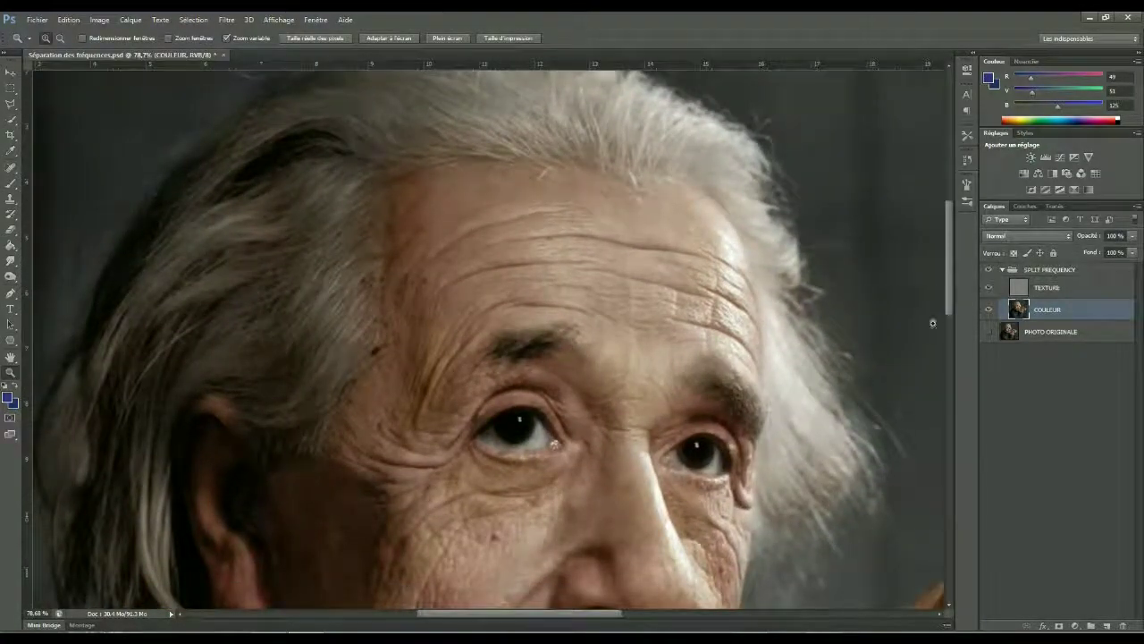
click(1050, 288)
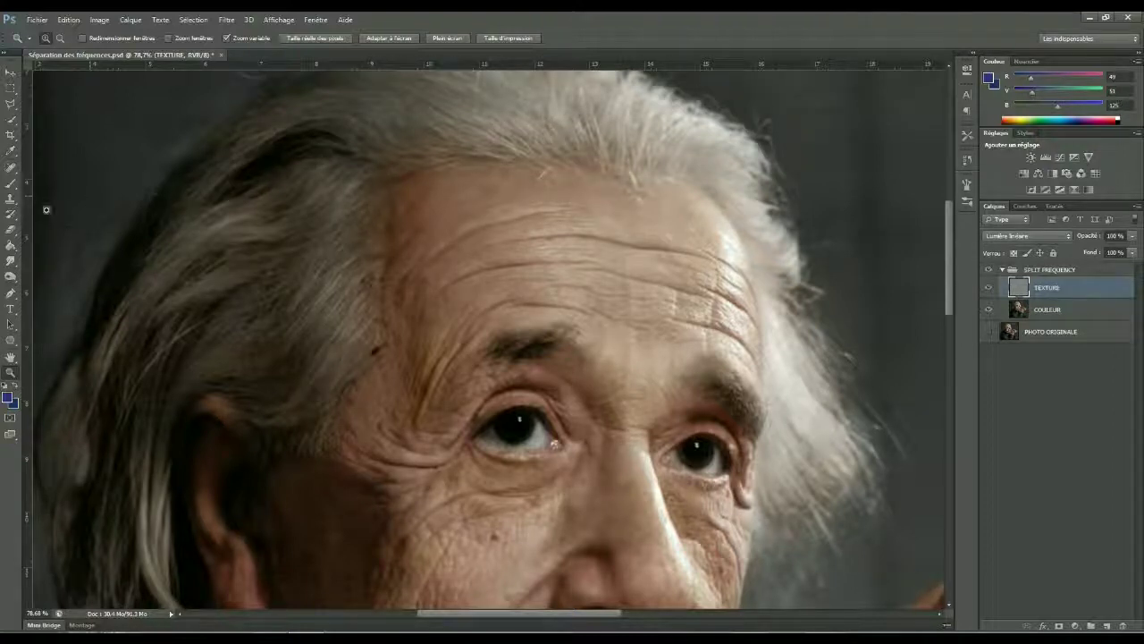
click(10, 198)
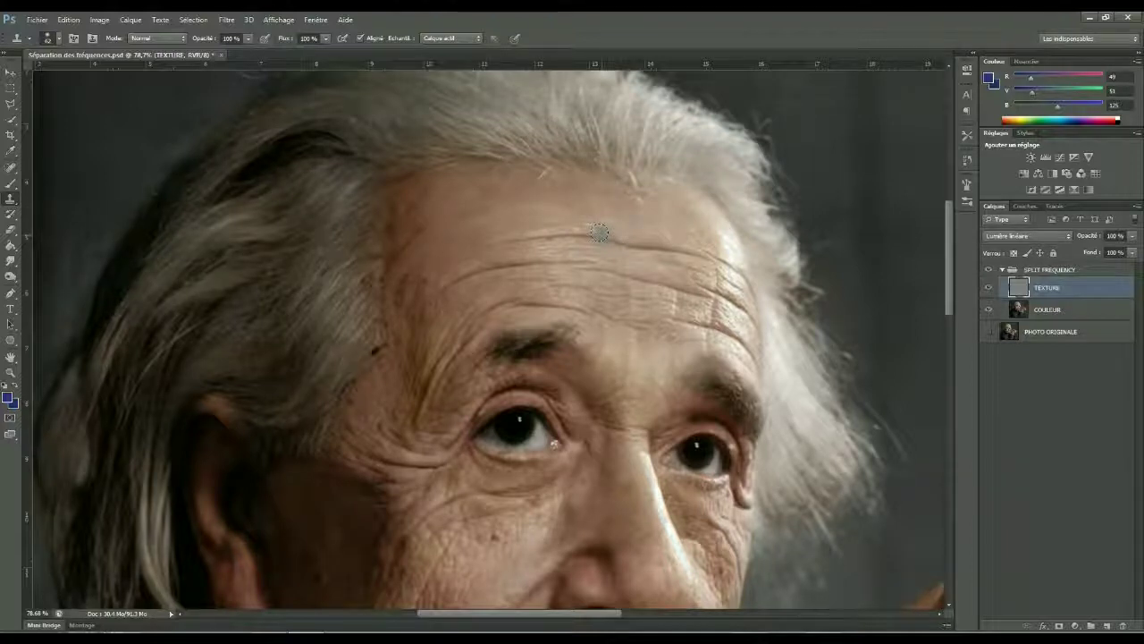
click(416, 225)
drag(525, 237, 568, 236)
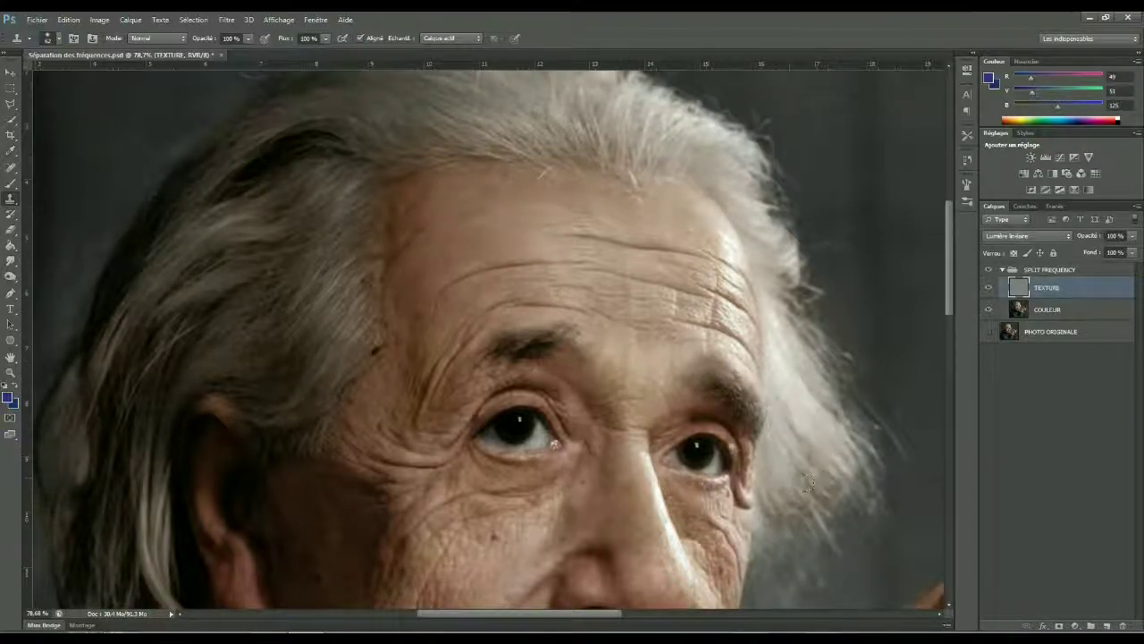
- On the COULEUR layer, clone dark hair tones over the lighter strands along the outer edge of the hair behind the ear
scroll(727, 422, down, 5)
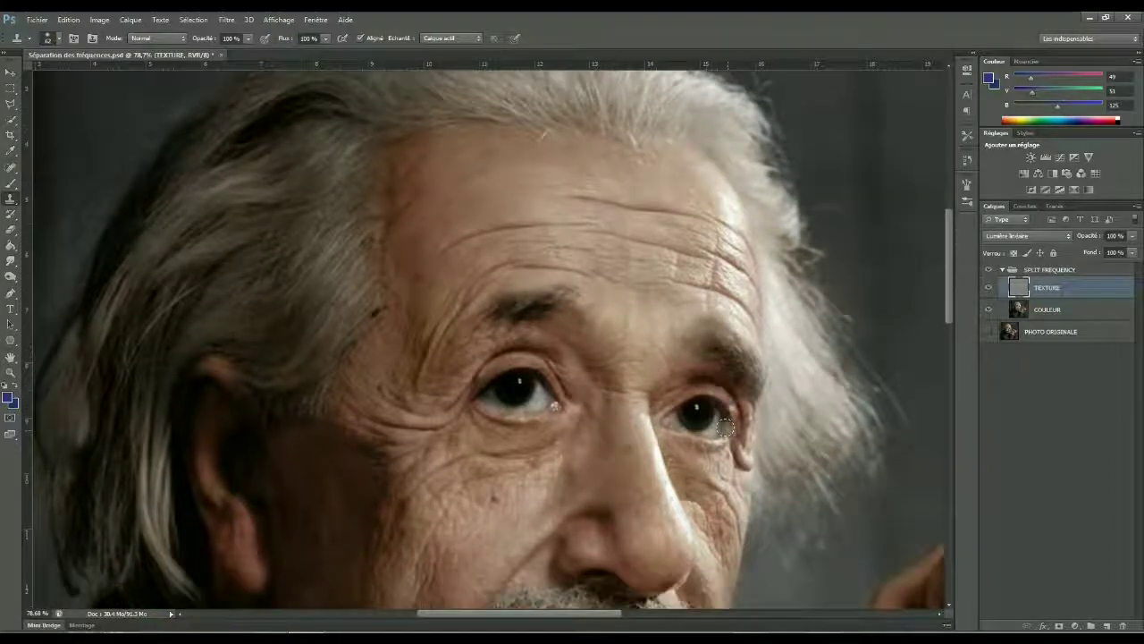
scroll(727, 422, down, 2)
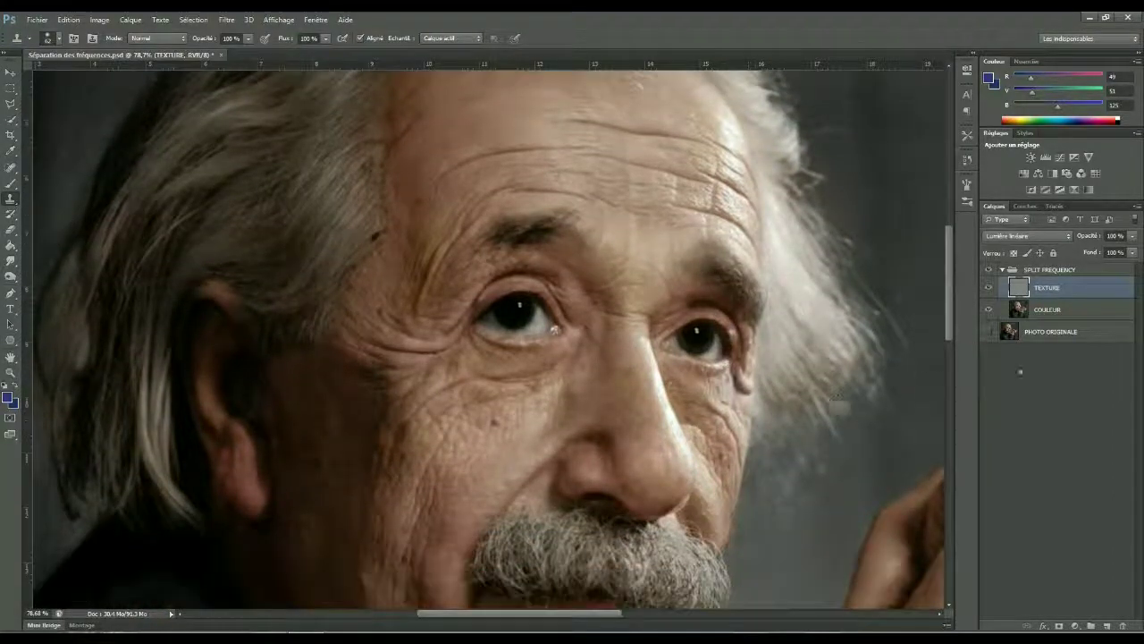
click(1048, 310)
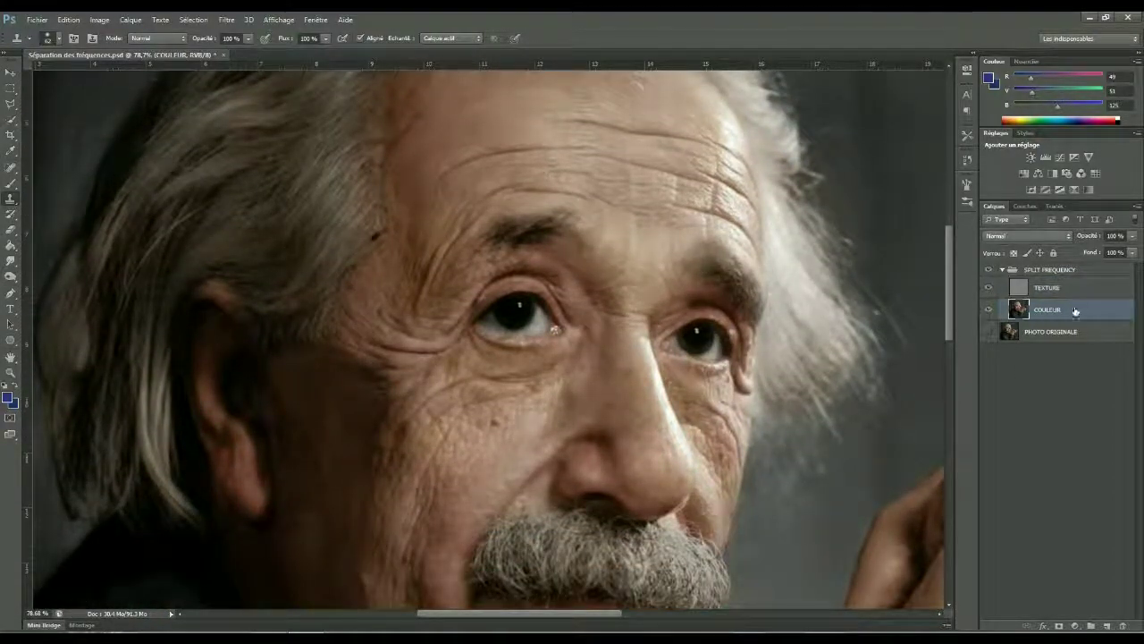
scroll(659, 433, up, 5)
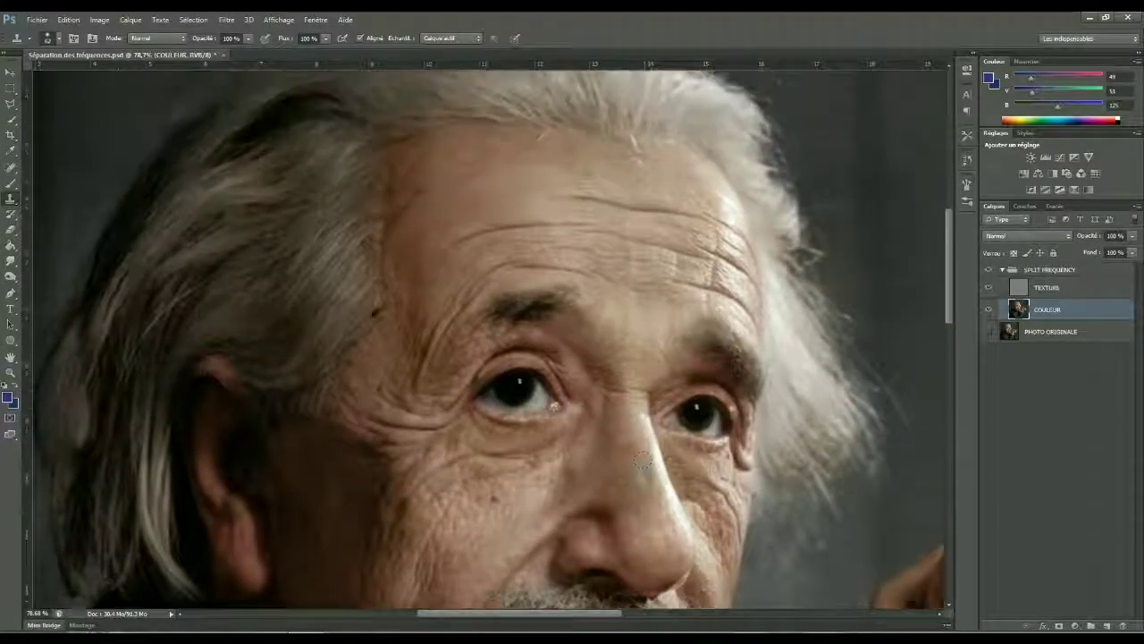
scroll(660, 433, up, 3)
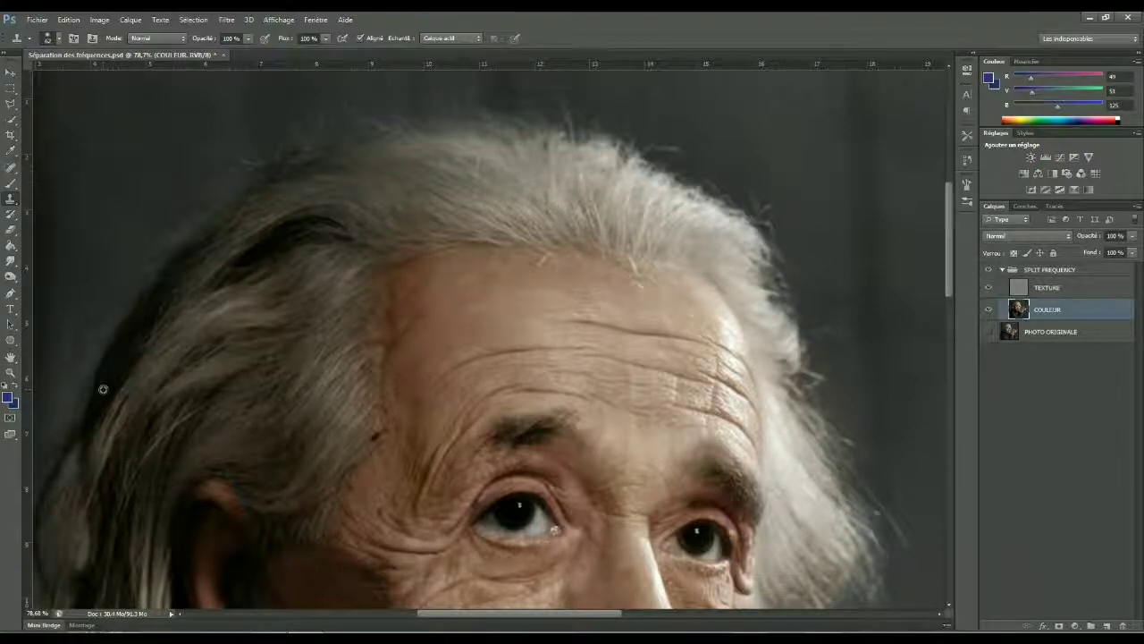
alt+click(145, 390)
mouse_move(146, 389)
mouse_down()
mouse_move(134, 392)
mouse_move(154, 389)
mouse_move(139, 409)
mouse_move(136, 368)
mouse_move(132, 404)
mouse_move(109, 379)
mouse_move(148, 375)
mouse_move(179, 344)
mouse_move(115, 385)
mouse_move(114, 420)
mouse_move(120, 366)
mouse_move(134, 366)
mouse_move(132, 403)
mouse_move(133, 378)
mouse_move(127, 389)
mouse_up()
alt+click(166, 357)
alt+click(164, 363)
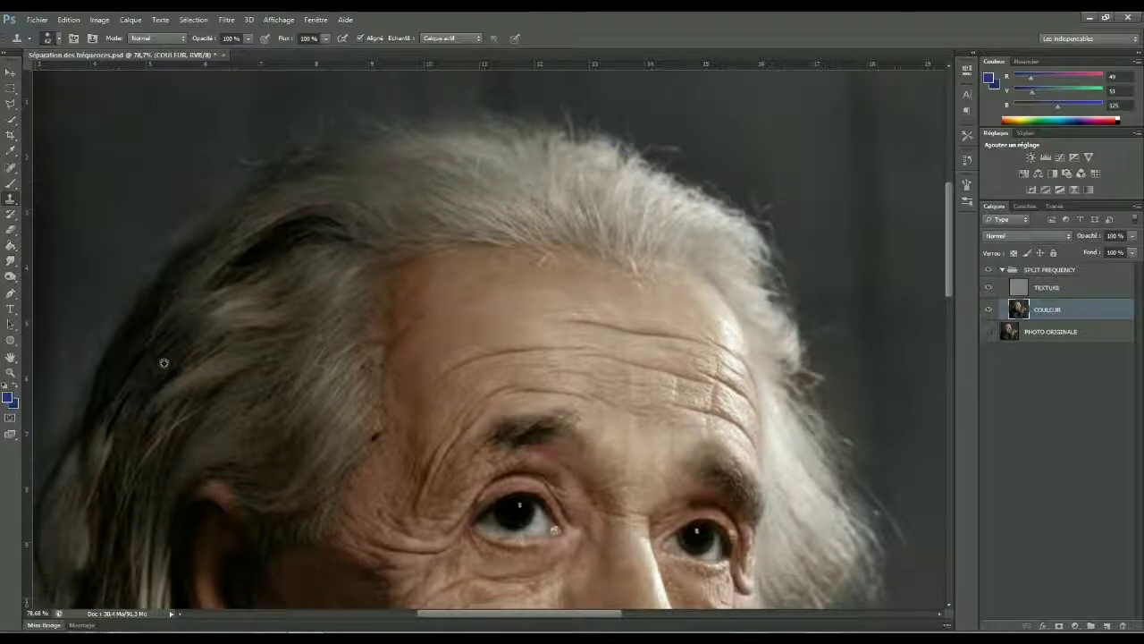
alt+click(164, 338)
drag(149, 343, 148, 344)
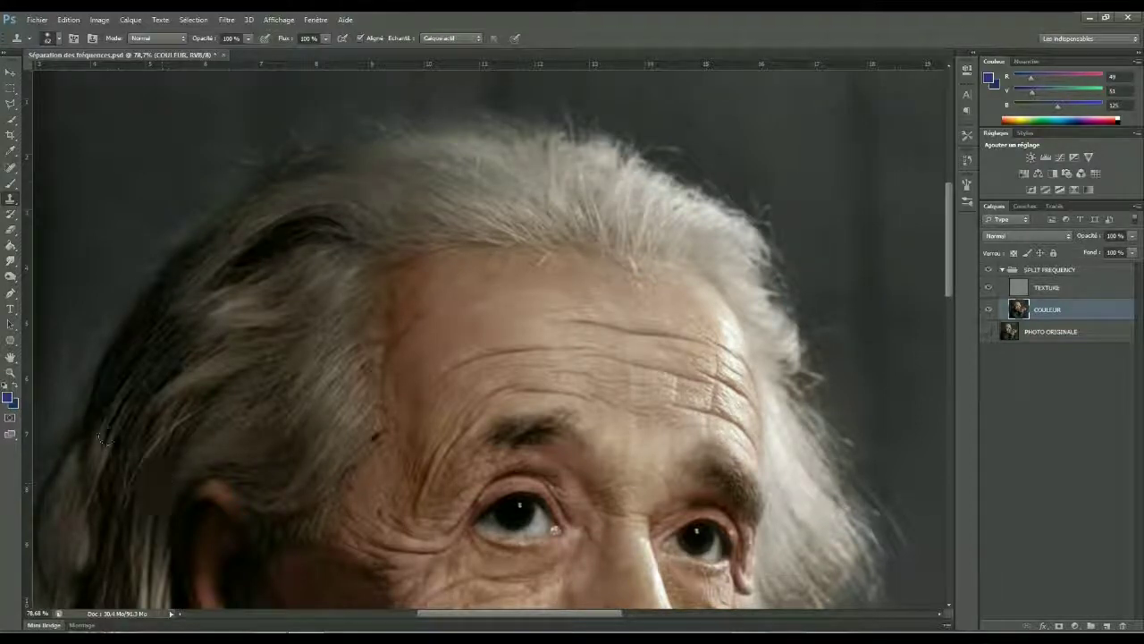
- Extend the cloned dark tone on the COULEUR layer down the outer hair and inward over the grey strands toward the temple
drag(117, 401, 114, 439)
alt+click(126, 360)
mouse_move(148, 386)
mouse_down()
mouse_move(200, 381)
mouse_move(139, 390)
mouse_move(188, 353)
mouse_move(145, 393)
mouse_move(182, 374)
mouse_move(165, 371)
mouse_move(230, 349)
mouse_move(186, 366)
mouse_move(166, 360)
mouse_move(217, 333)
mouse_move(151, 368)
mouse_move(220, 314)
mouse_move(188, 359)
mouse_move(165, 370)
mouse_move(204, 318)
mouse_move(140, 375)
mouse_up()
mouse_move(186, 315)
mouse_down()
mouse_move(175, 307)
mouse_move(172, 352)
mouse_move(211, 309)
mouse_move(183, 333)
mouse_move(241, 320)
mouse_up()
mouse_move(188, 364)
mouse_down()
mouse_move(224, 288)
mouse_move(209, 311)
mouse_up()
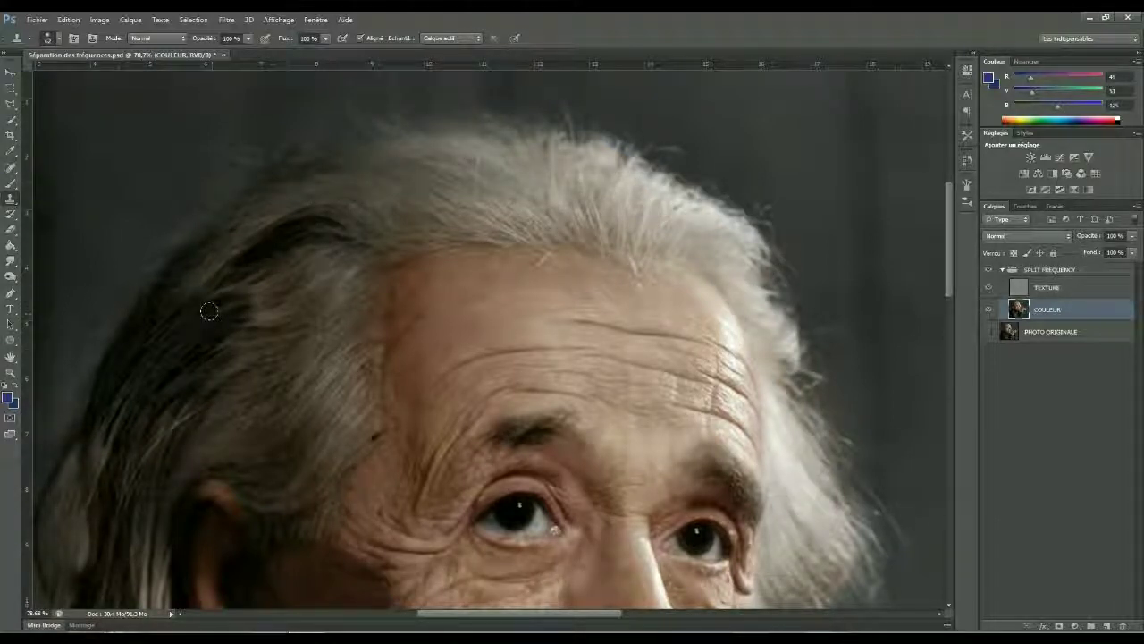